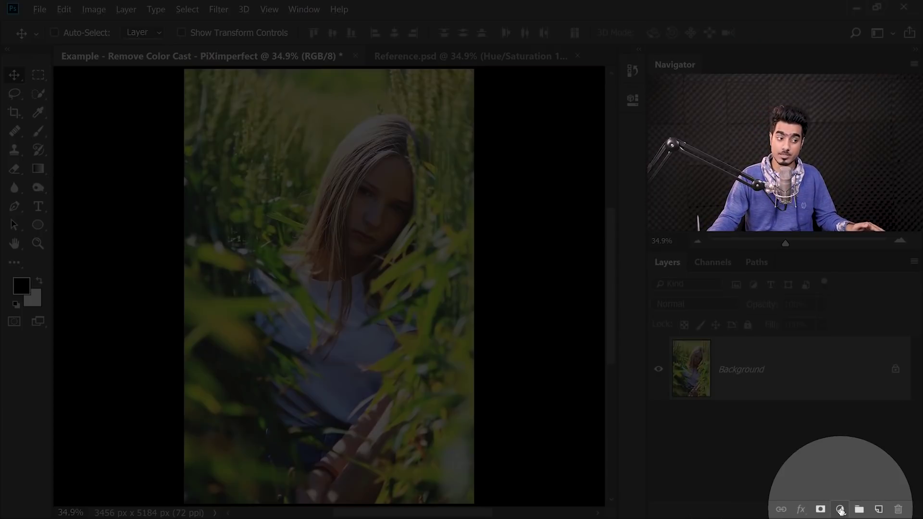
Step: Add a Hue/Saturation adjustment layer from the Layers panel's adjustment menu
click(839, 509)
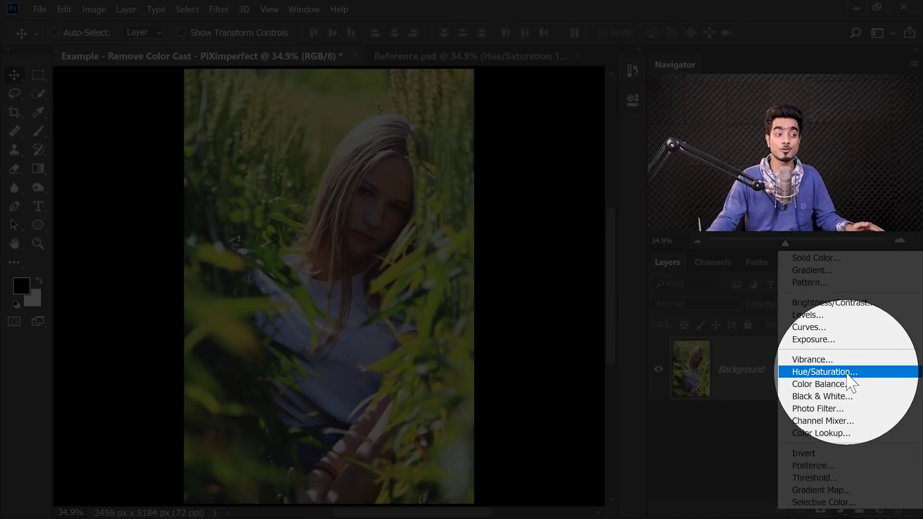
click(840, 372)
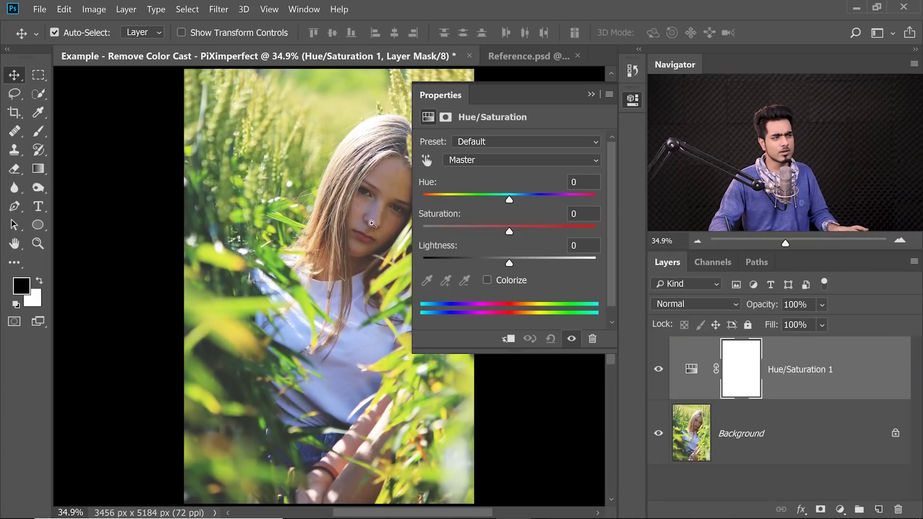
scroll(359, 218, up, 2)
scroll(221, 235, up, 3)
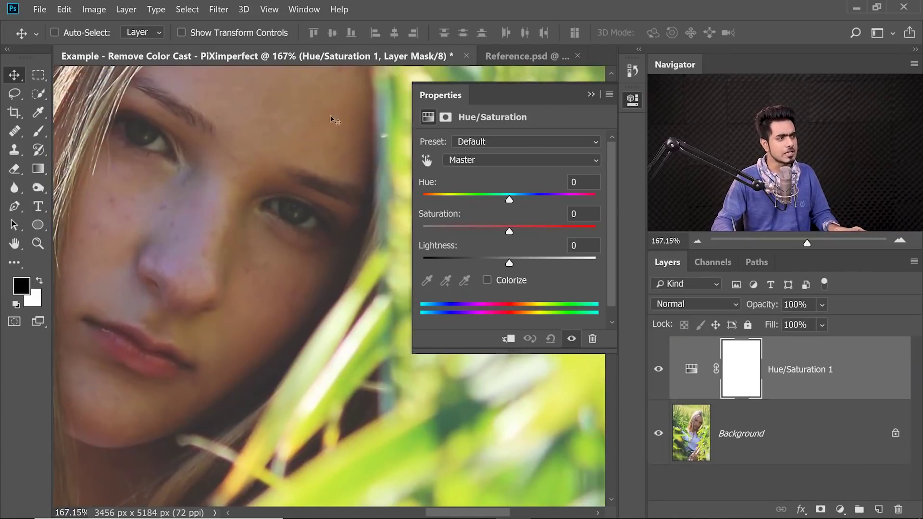
scroll(288, 288, left, 3)
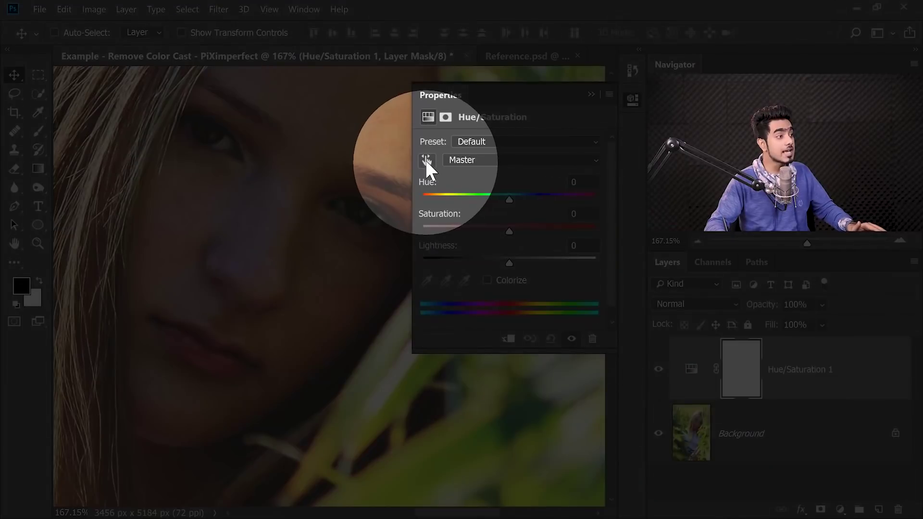
Step: Sample the face to target Yellows, then set Hue +180 and Saturation +100
click(426, 160)
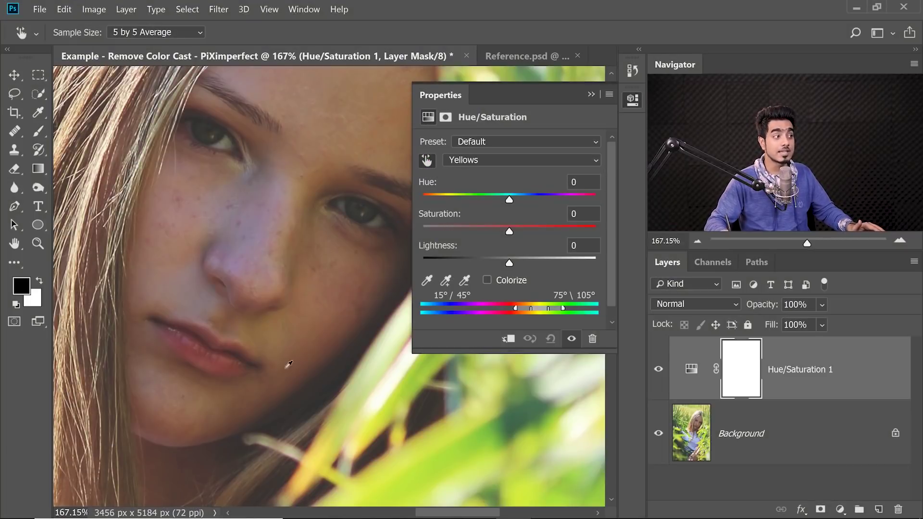
drag(511, 198, 607, 189)
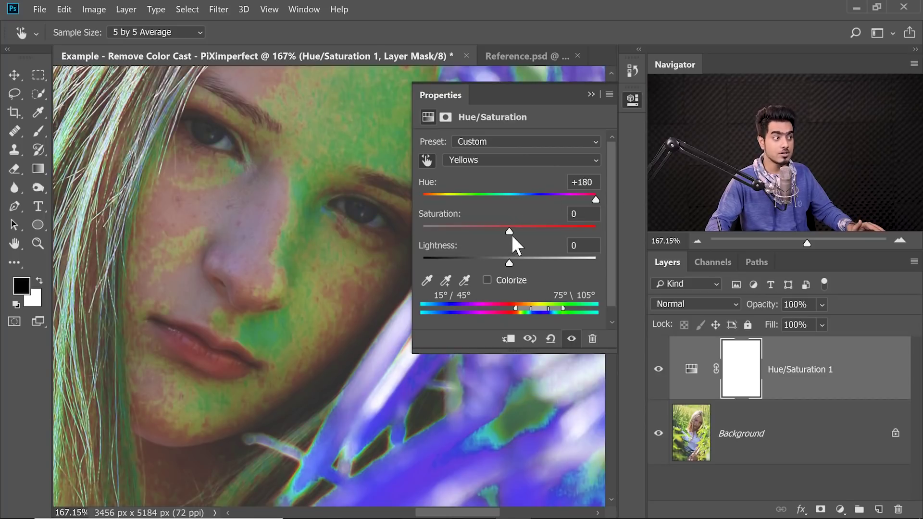
drag(510, 230, 615, 223)
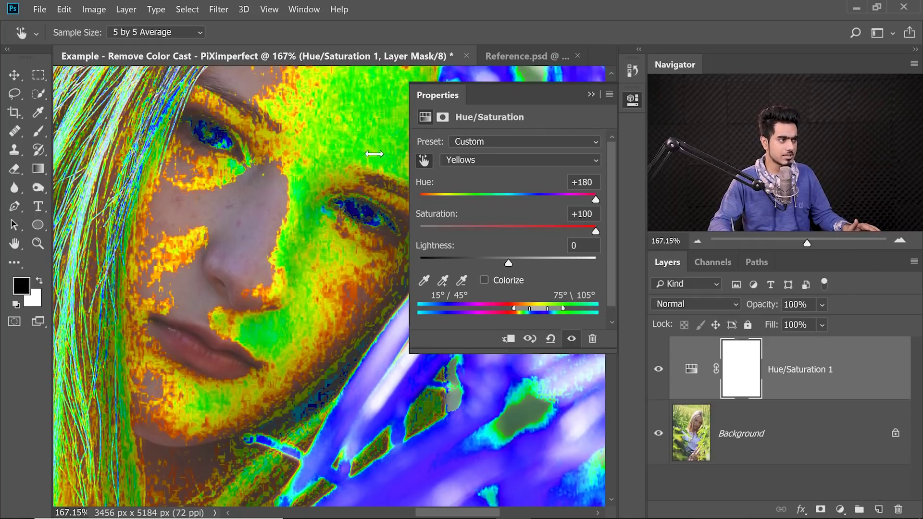
Step: Make the Properties panel wider and shorter, and move it away from the face
drag(410, 154, 222, 141)
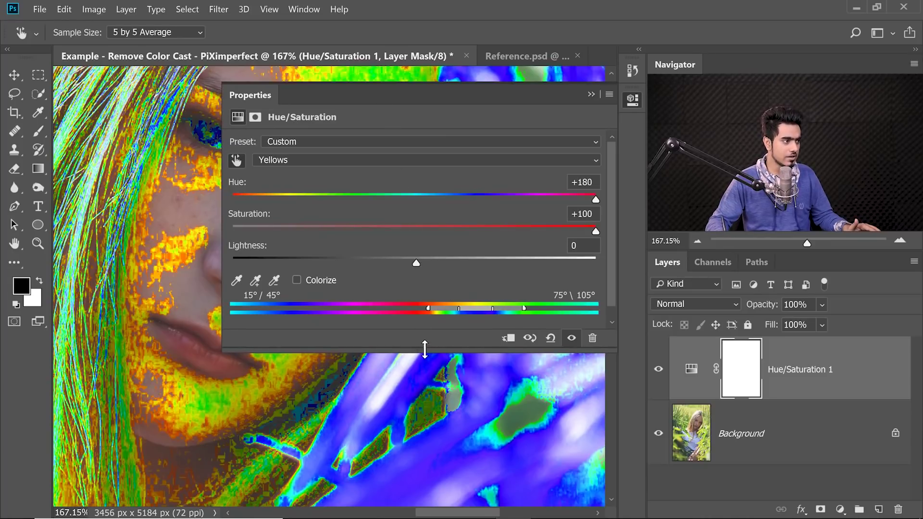
drag(424, 353, 424, 275)
mouse_move(428, 102)
mouse_down()
mouse_move(391, 211)
mouse_move(370, 339)
mouse_move(377, 346)
mouse_move(398, 61)
mouse_up()
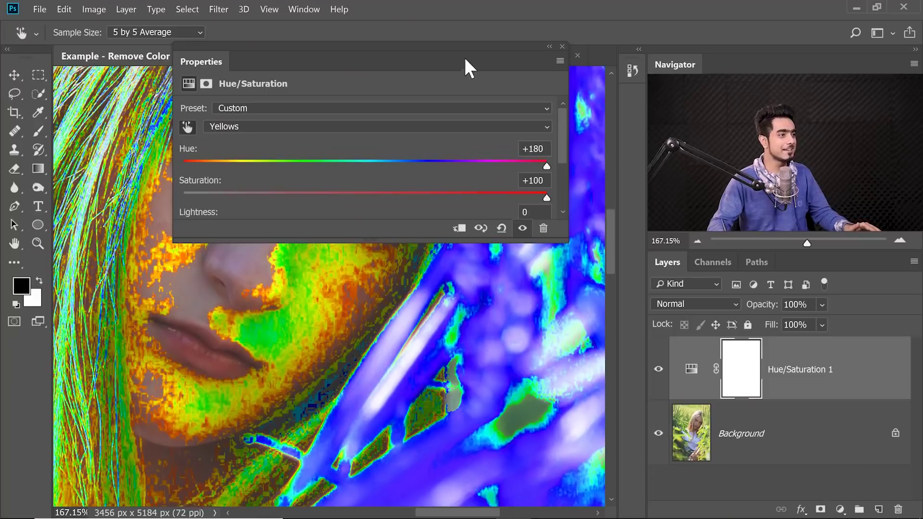
drag(559, 133, 554, 182)
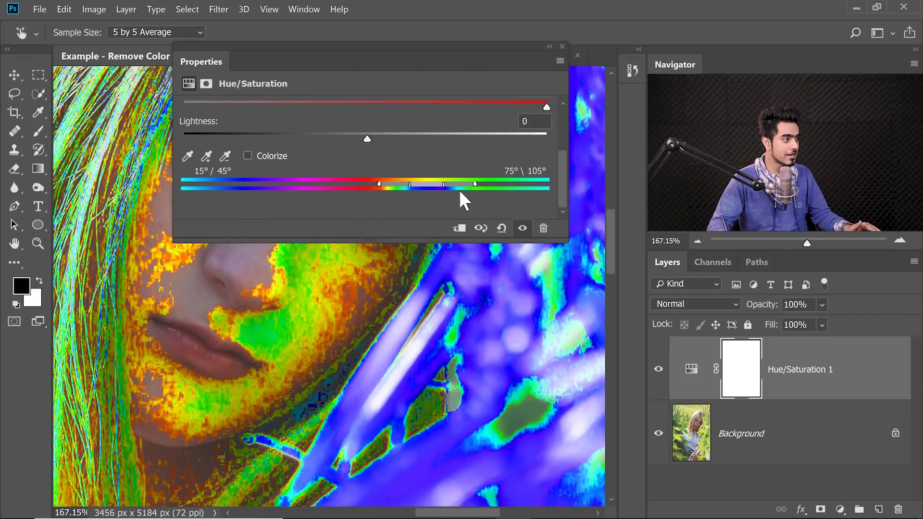
Step: Narrow the Yellows colour-range handles inward to about 26°–50°
drag(378, 183, 409, 184)
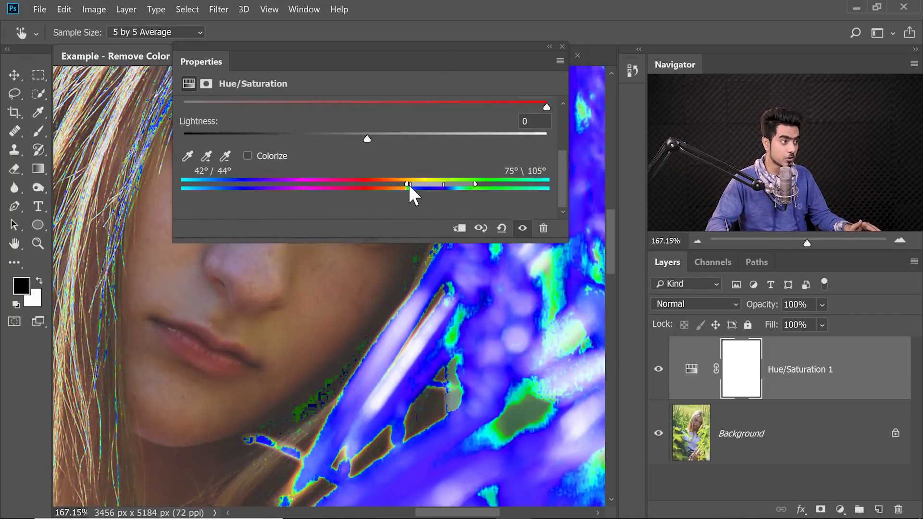
click(473, 184)
drag(475, 185, 401, 182)
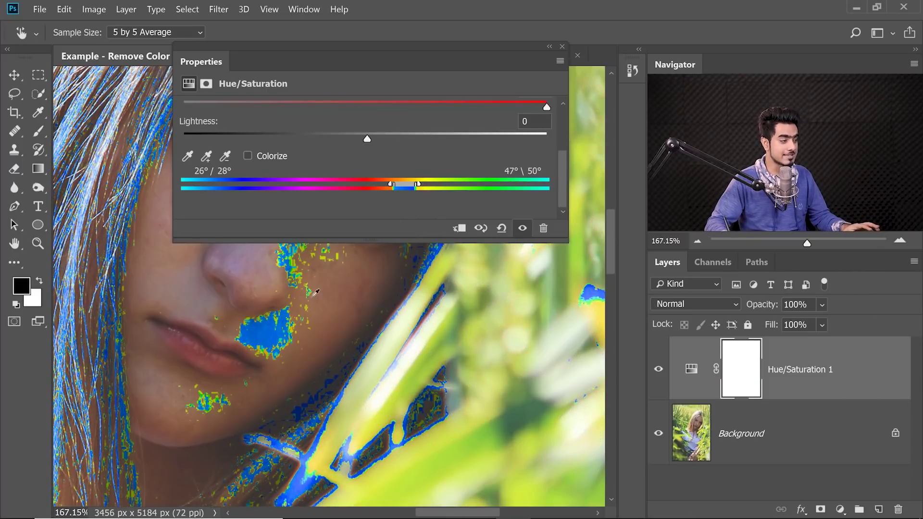
Step: Compare the face with Hue/Saturation 1 hidden and shown, then readjust the range's upper end
mouse_move(316, 291)
mouse_down()
mouse_move(305, 320)
mouse_move(385, 340)
mouse_up()
click(658, 369)
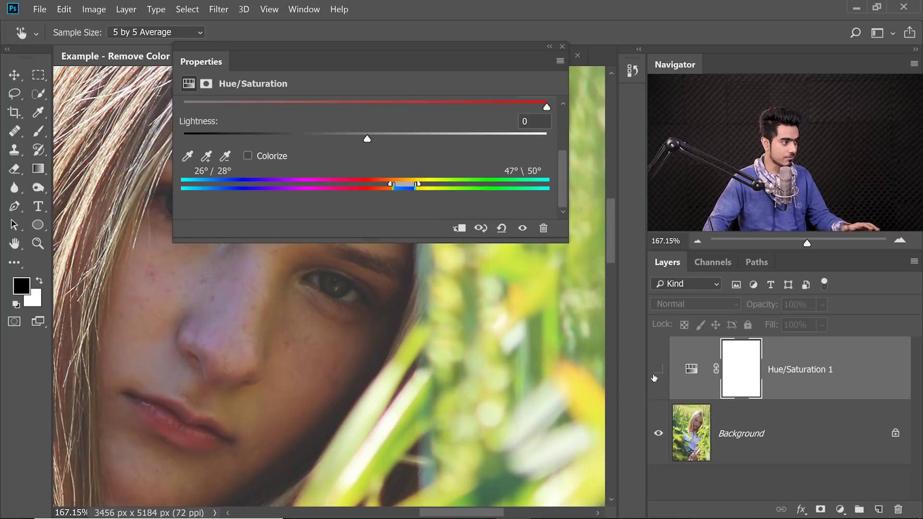
scroll(260, 374, down, 2)
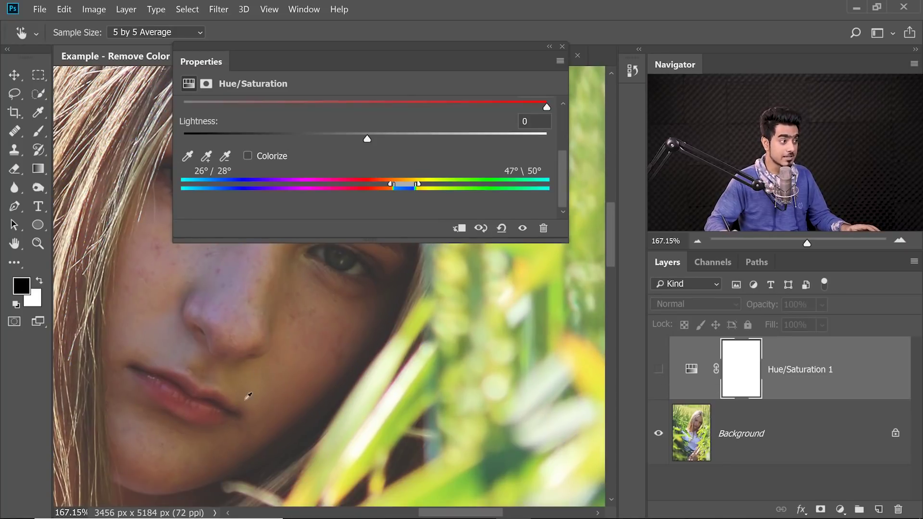
mouse_move(326, 289)
mouse_down()
mouse_move(287, 397)
mouse_move(310, 285)
mouse_move(352, 276)
mouse_up()
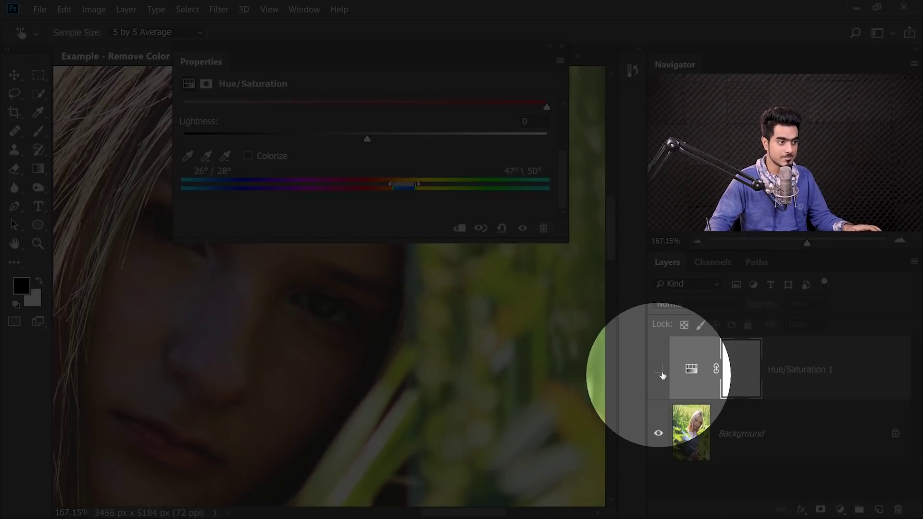
click(658, 369)
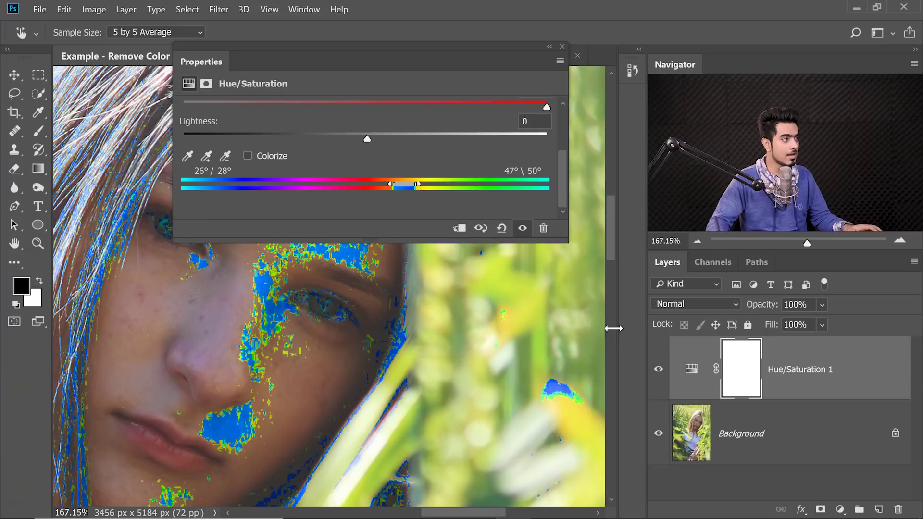
drag(418, 183, 400, 184)
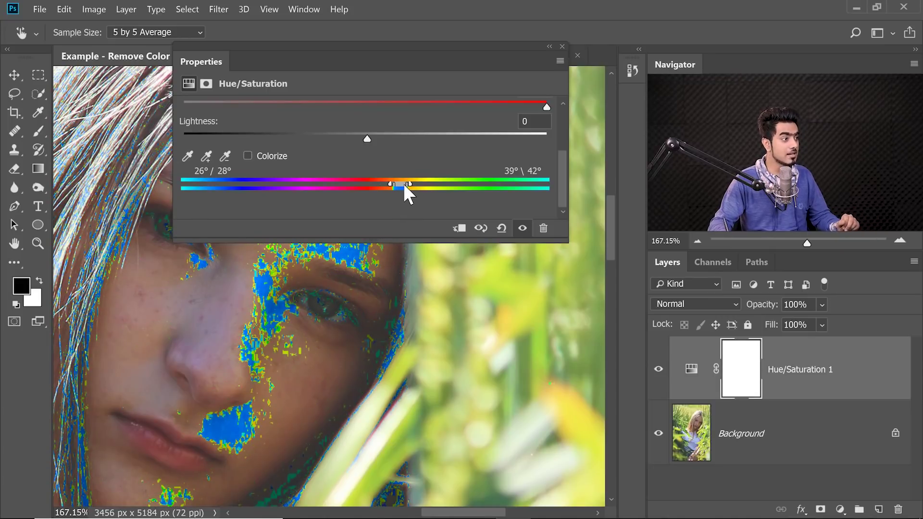
drag(406, 184, 412, 184)
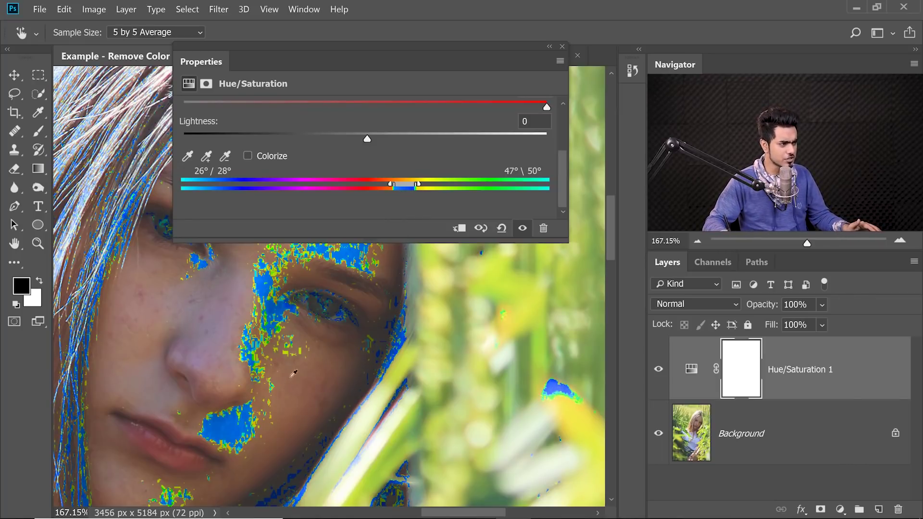
Step: Drag the Yellows range handles outward to roughly 17°–69°
mouse_move(419, 183)
mouse_down()
mouse_move(437, 184)
mouse_move(390, 182)
mouse_up()
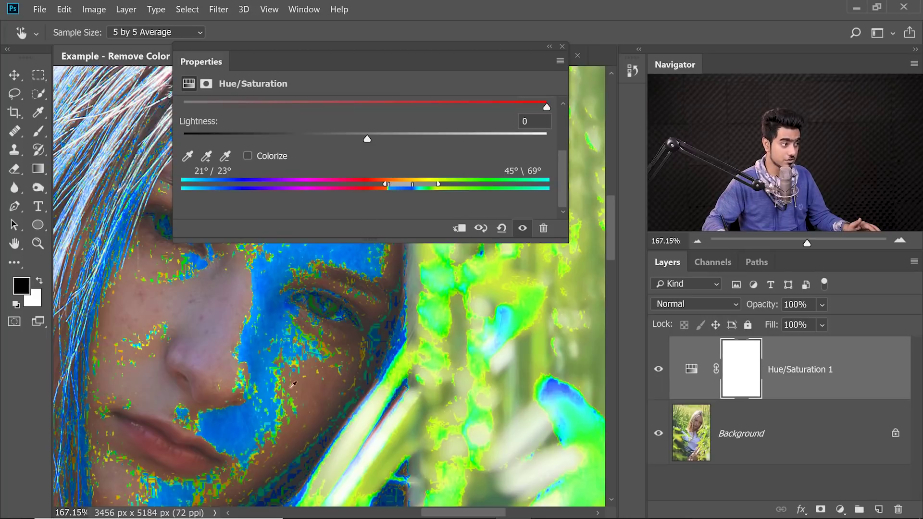
drag(389, 184, 384, 185)
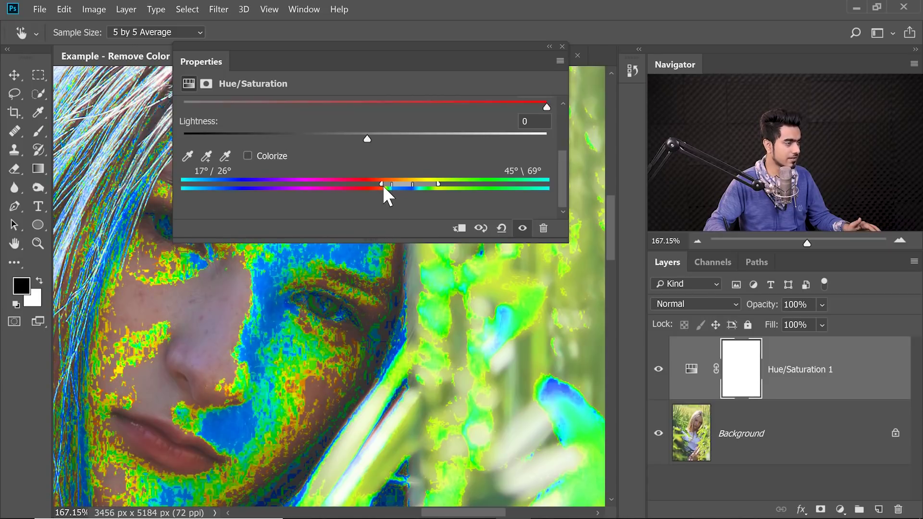
drag(561, 163, 566, 124)
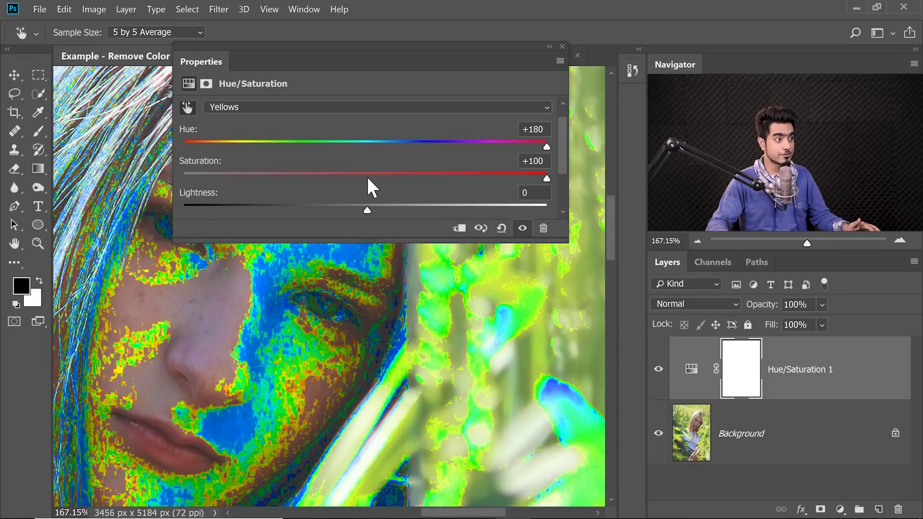
text(0)
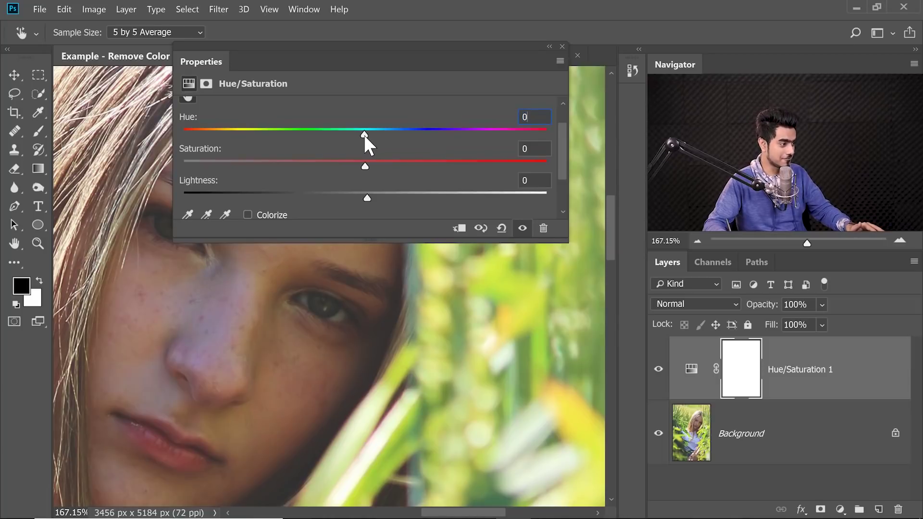
Step: Set Yellows Hue to −11 with Saturation 0, and adjust the left range handles to 10°/23°
drag(359, 134, 357, 133)
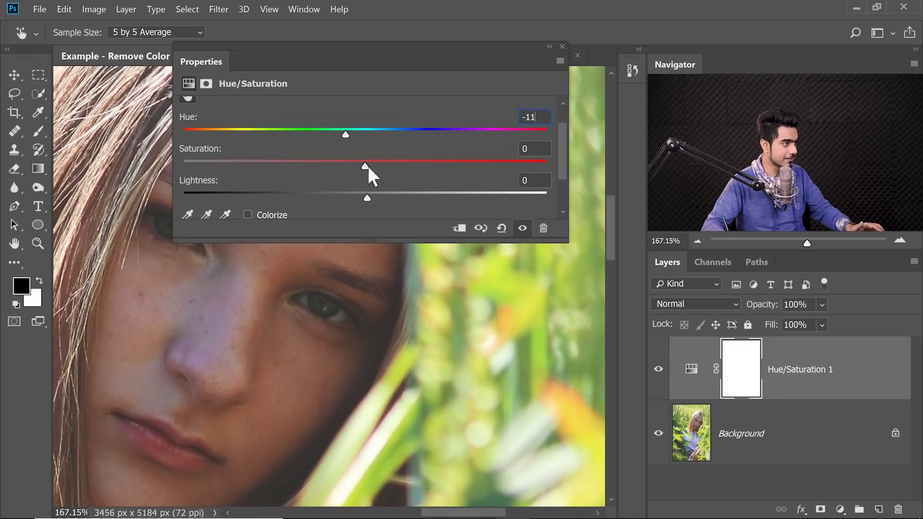
drag(559, 158, 561, 181)
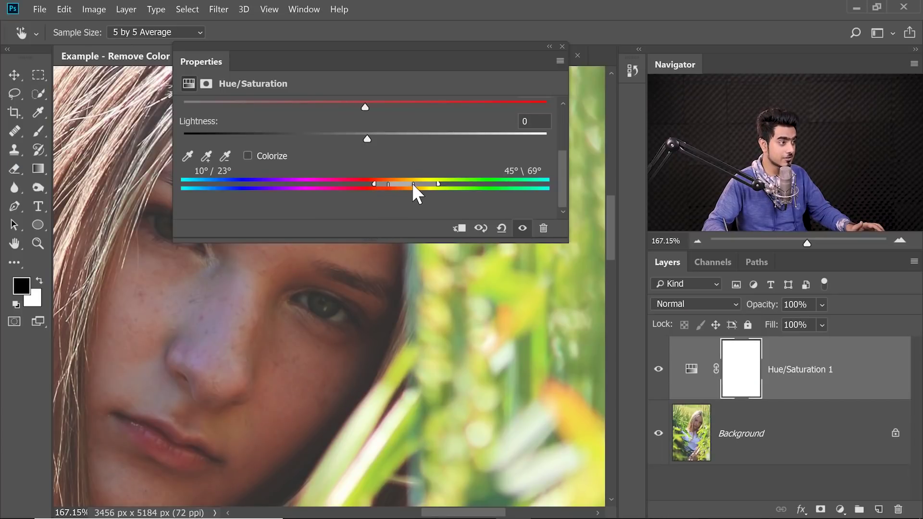
drag(411, 184, 414, 185)
Step: Toggle Hue/Saturation 1 off and on to compare the hair with and without it
drag(563, 185, 562, 154)
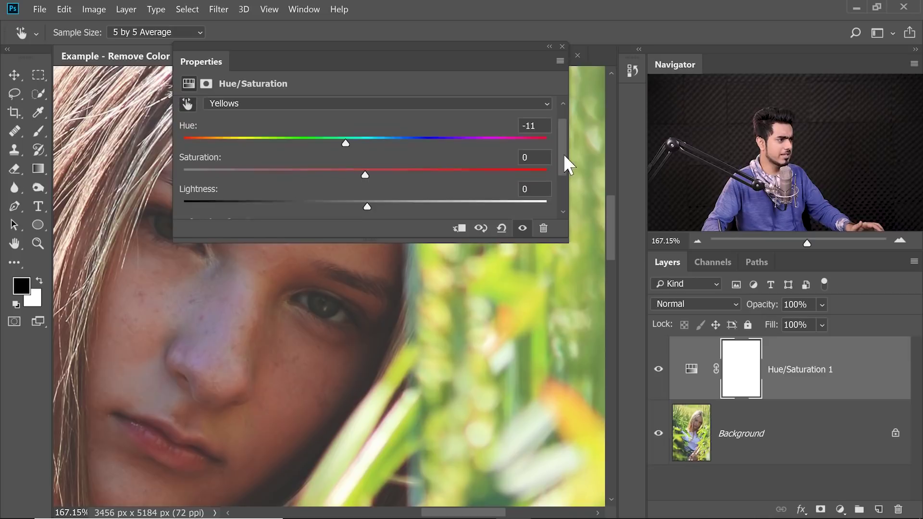
scroll(403, 339, down, 3)
scroll(420, 367, down, 2)
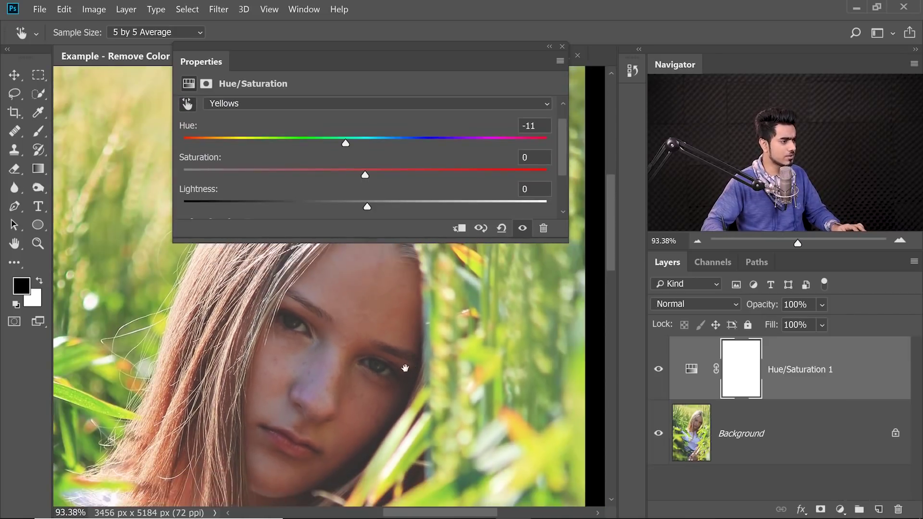
click(658, 373)
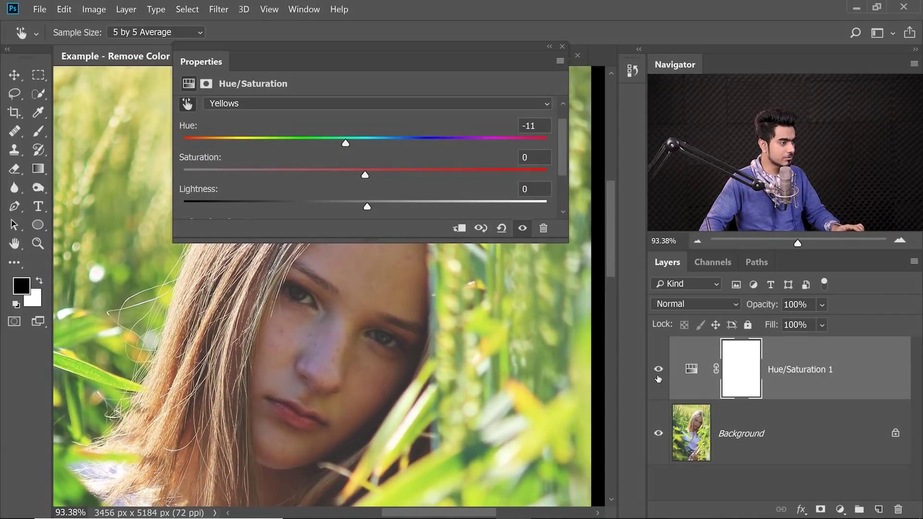
click(656, 374)
click(657, 375)
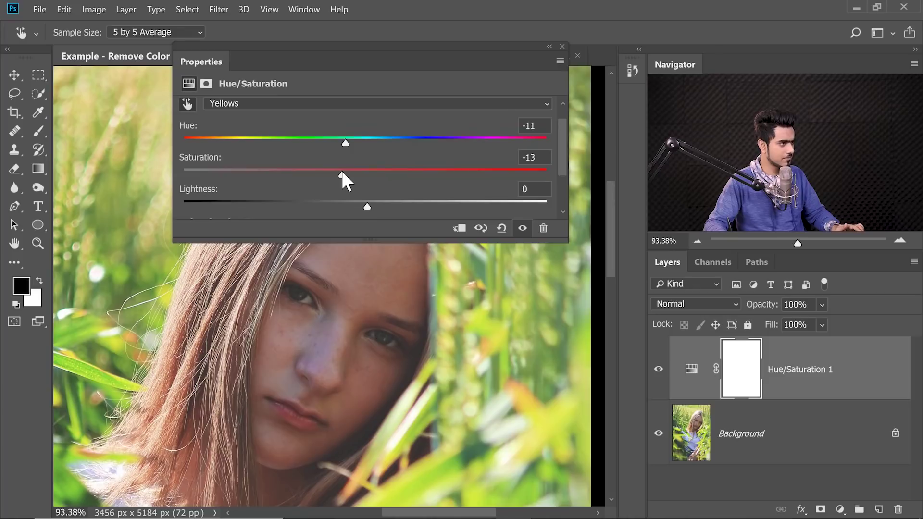
Step: Lower Yellows saturation to −9, compare before and after, and close Properties
drag(350, 172, 349, 173)
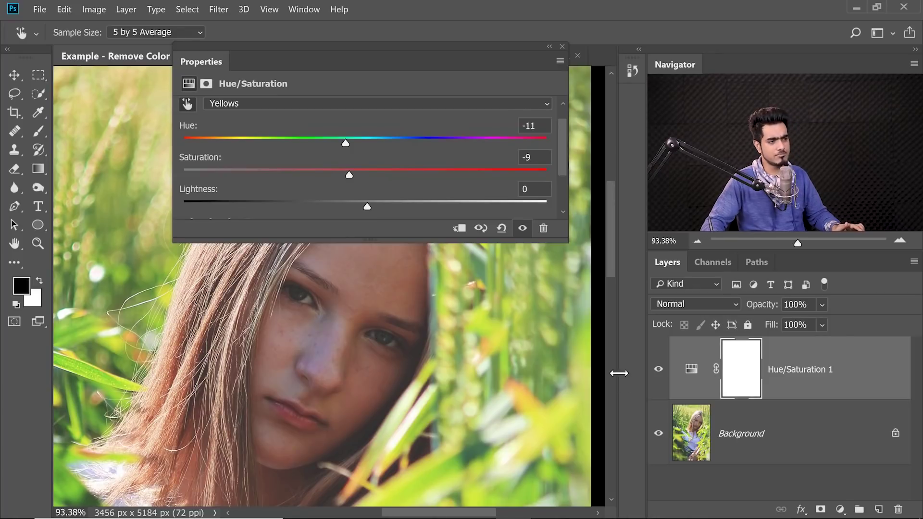
click(657, 374)
click(656, 374)
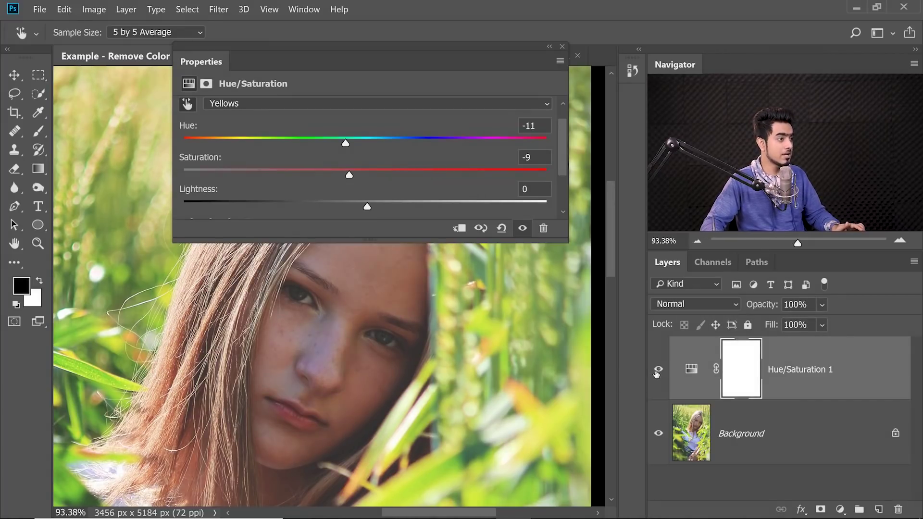
click(561, 47)
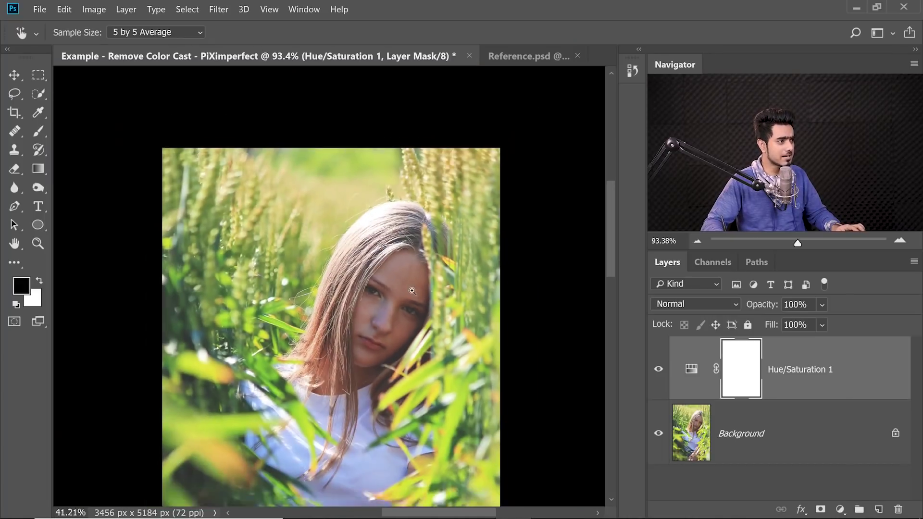
scroll(411, 290, up, 3)
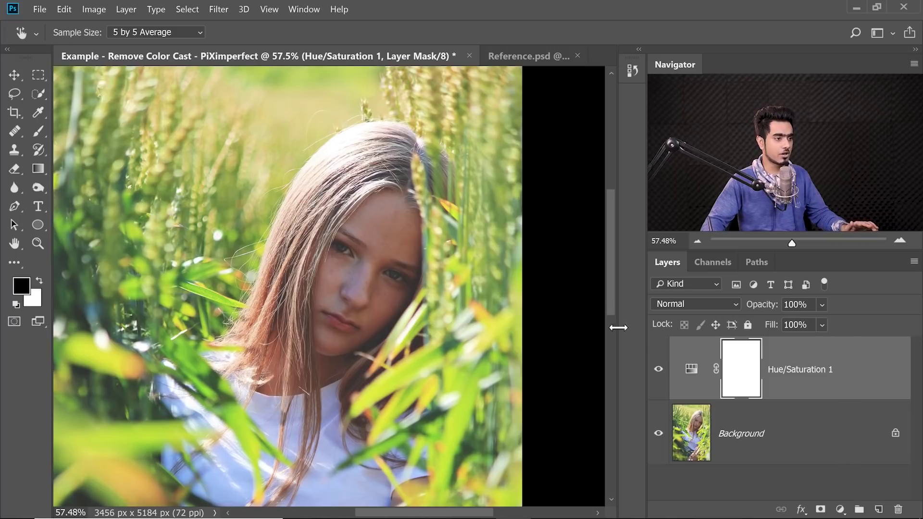
click(658, 371)
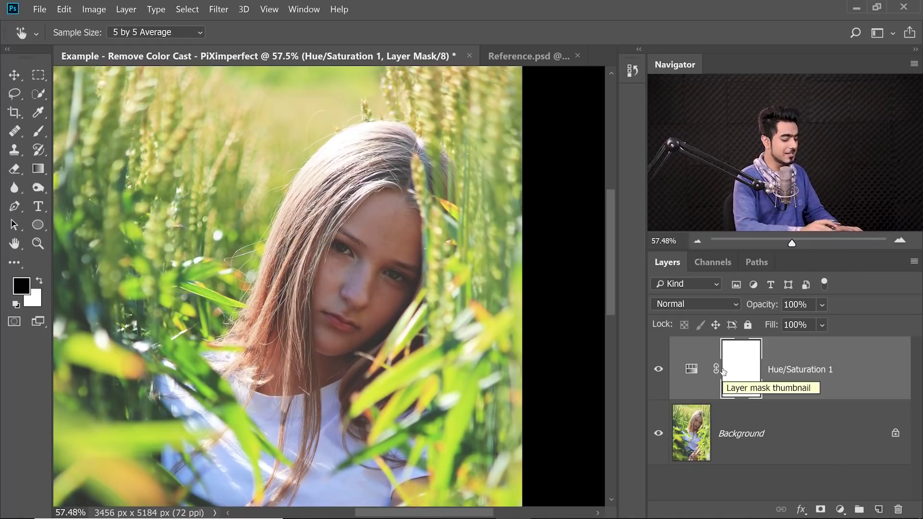
Step: Invert the Hue/Saturation 1 mask to black and paint the face back with a small white Soft Round brush
key(ctrl+i)
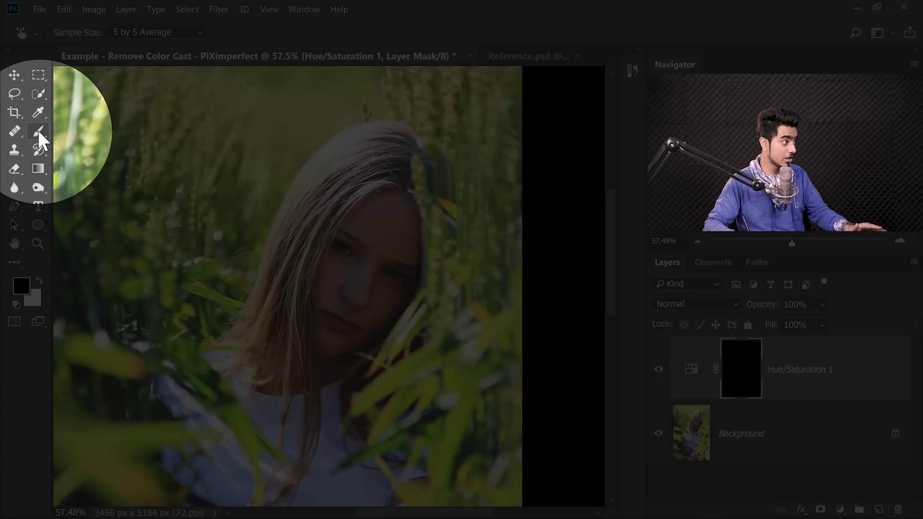
click(38, 131)
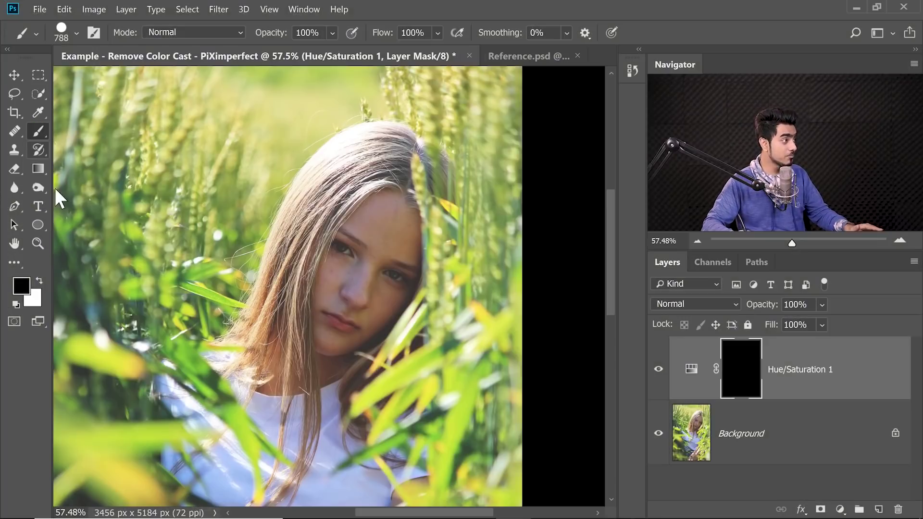
key(x)
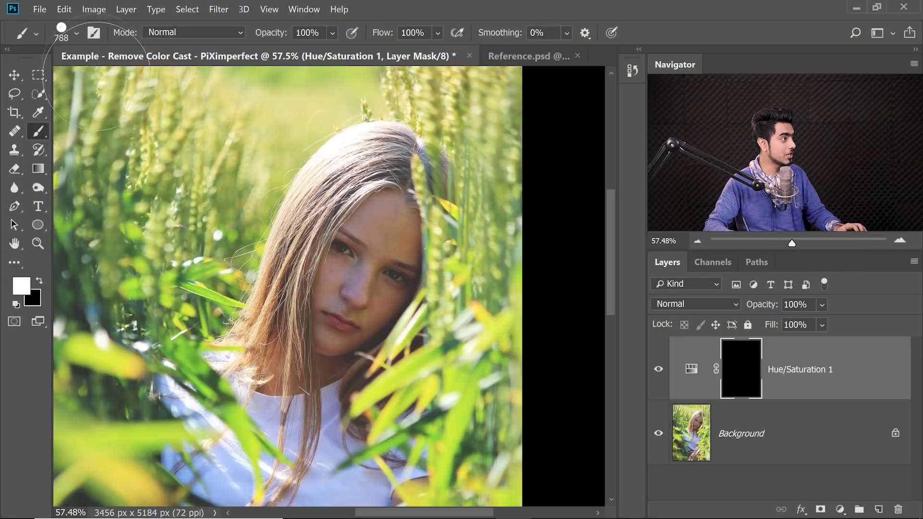
click(67, 29)
click(95, 206)
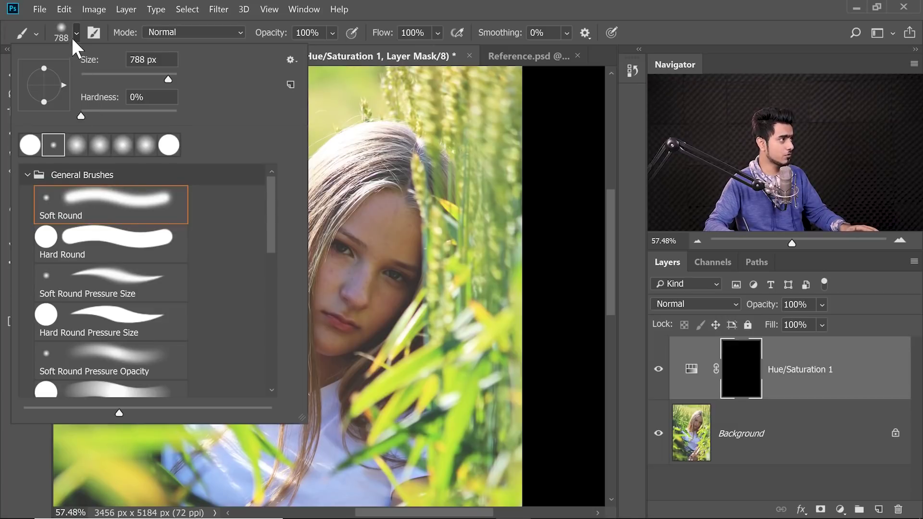
click(72, 38)
mouse_move(375, 269)
mouse_down()
mouse_move(353, 249)
mouse_move(273, 356)
mouse_up()
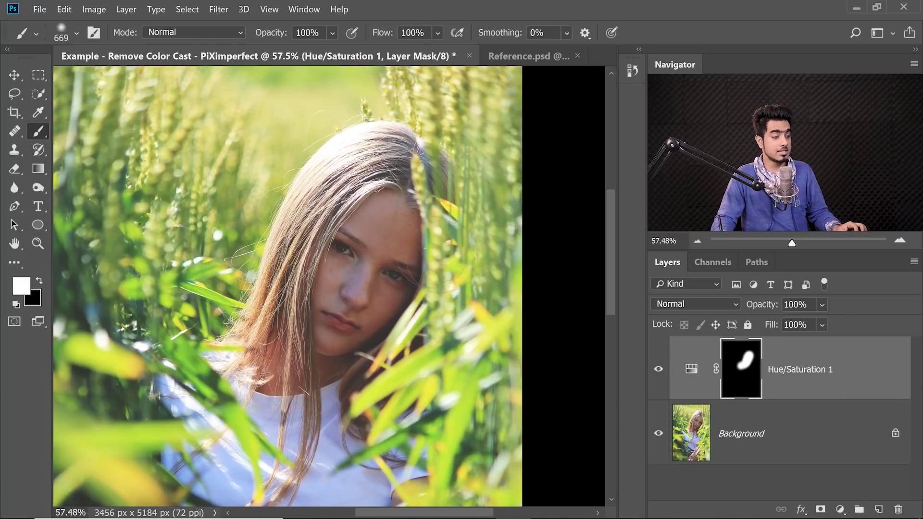
click(659, 370)
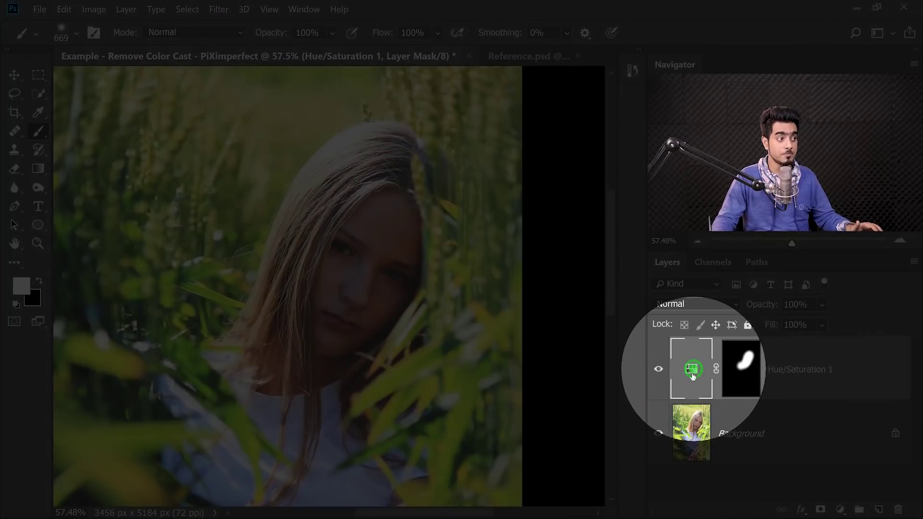
Step: Reopen Hue/Saturation 1 settings, select Yellows, set Hue and Saturation to −10, and close
double_click(691, 371)
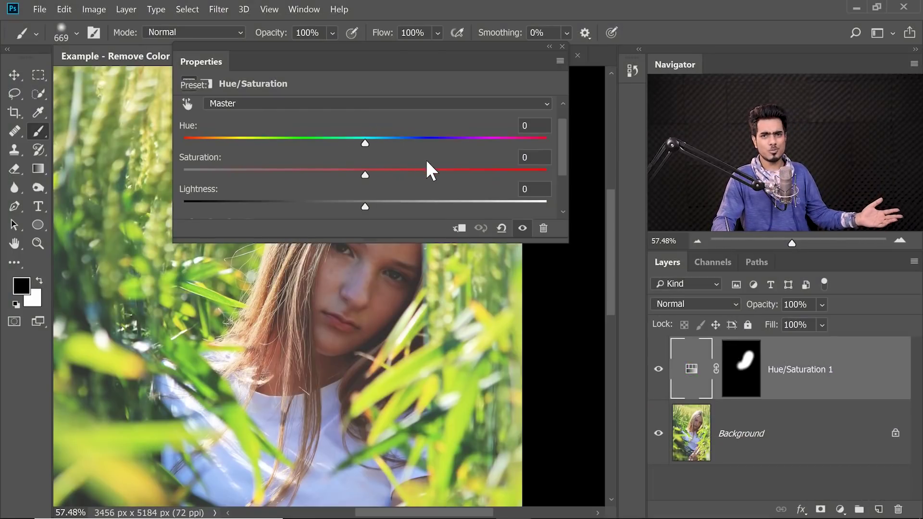
drag(411, 241, 402, 221)
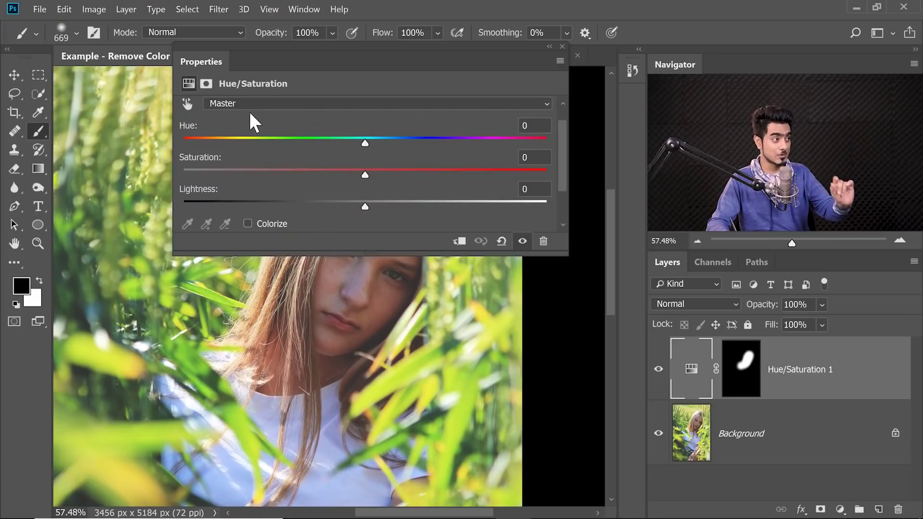
click(256, 103)
click(249, 137)
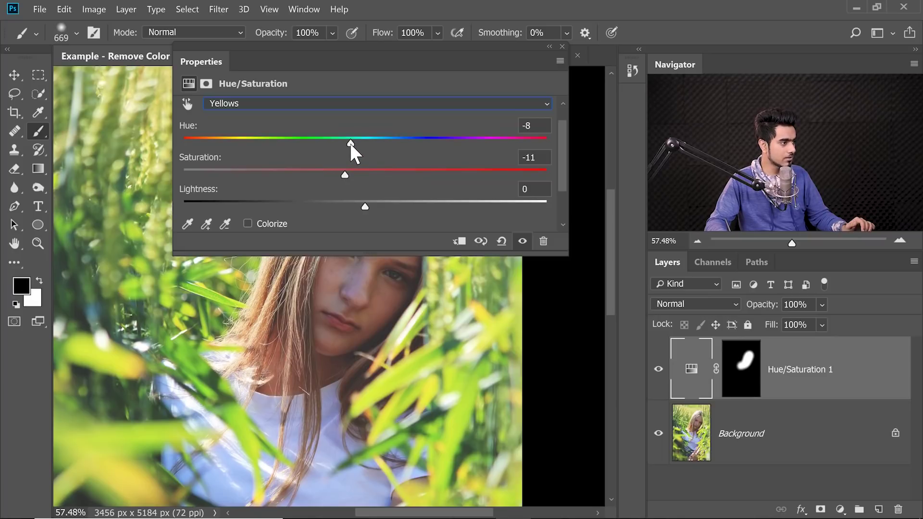
click(561, 46)
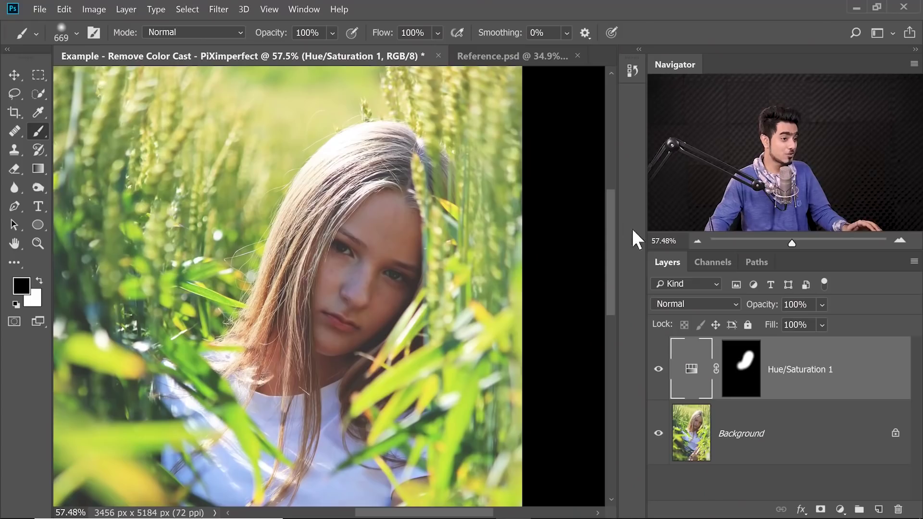
Step: Scrub the Hue/Saturation 1 layer opacity down to 70%
drag(763, 308, 748, 304)
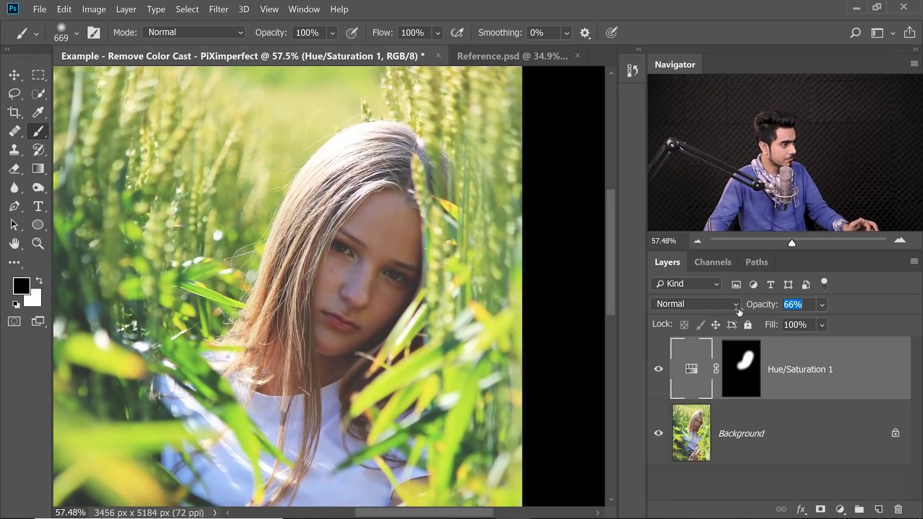
drag(741, 311, 743, 312)
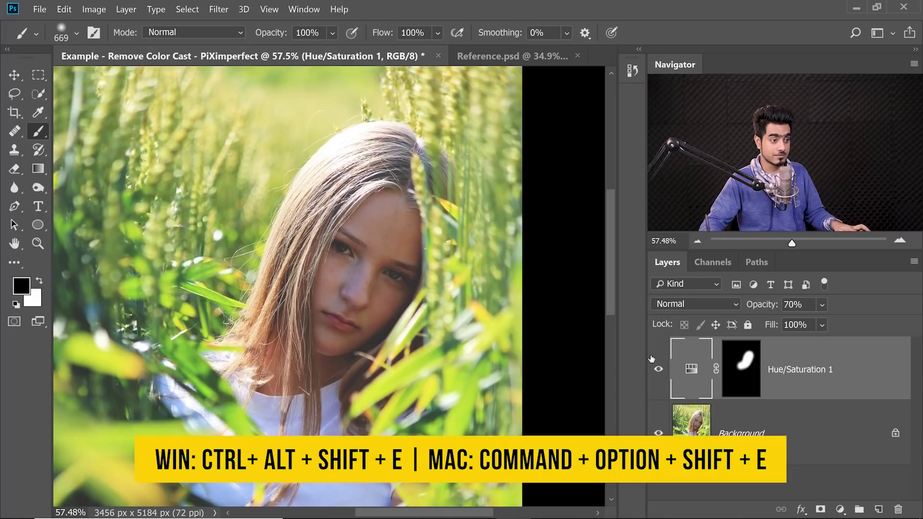
Step: Stamp all visible layers into a new merged layer named Exposure
key(ctrl+alt+shift+e)
double_click(733, 371)
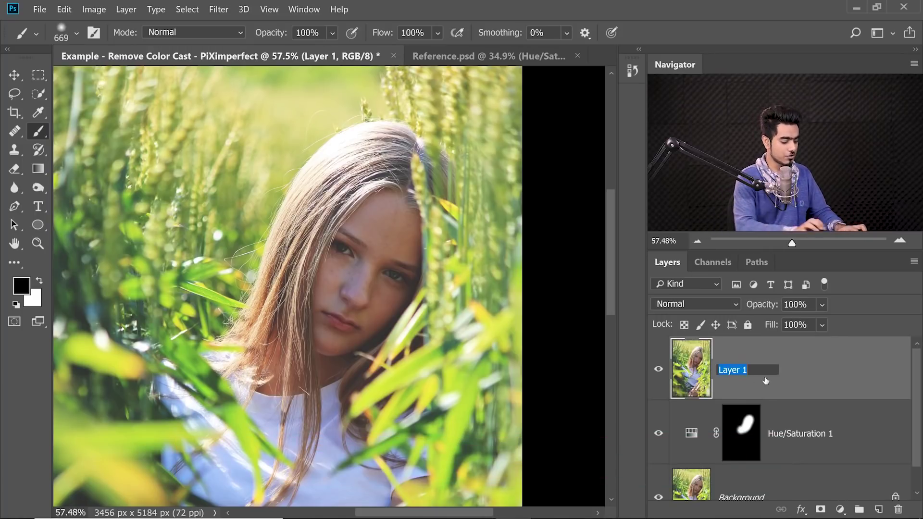
text(Exposure)
key(Return)
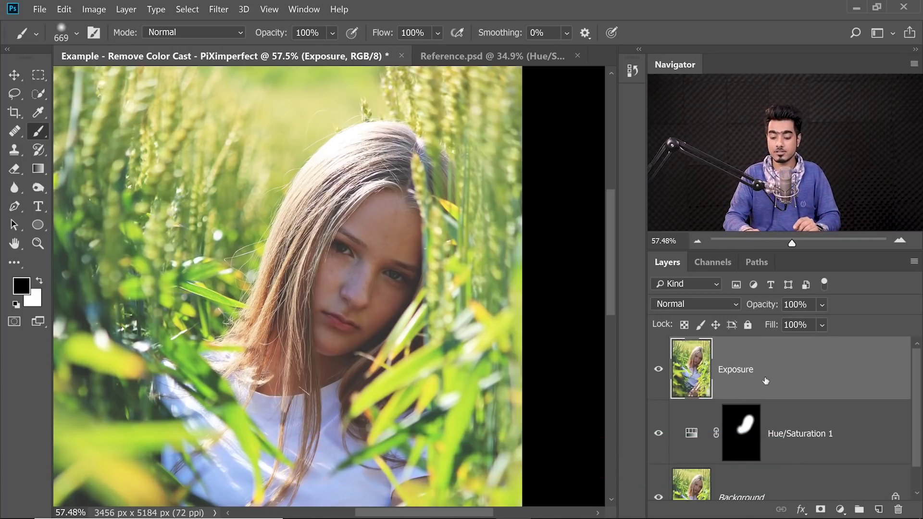
key(ctrl+0)
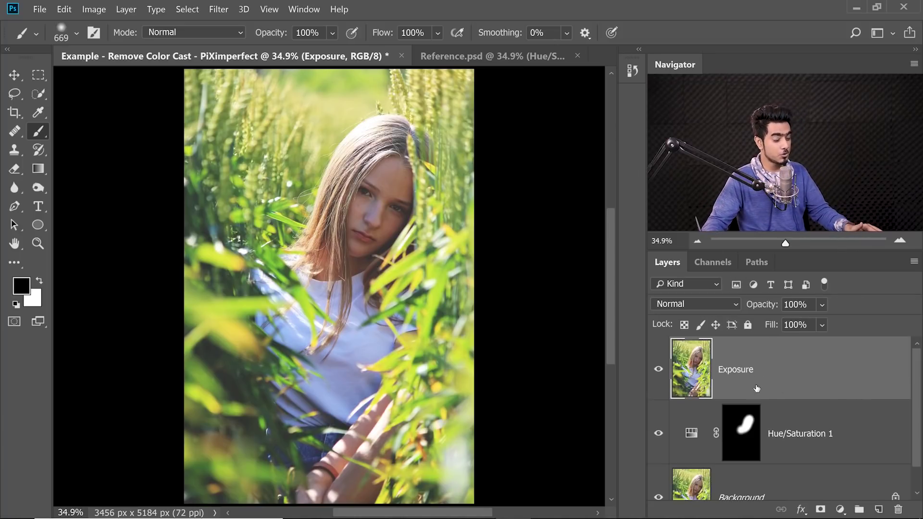
Step: Convert the Exposure layer for Smart Filters and confirm the smart object conversion
click(221, 9)
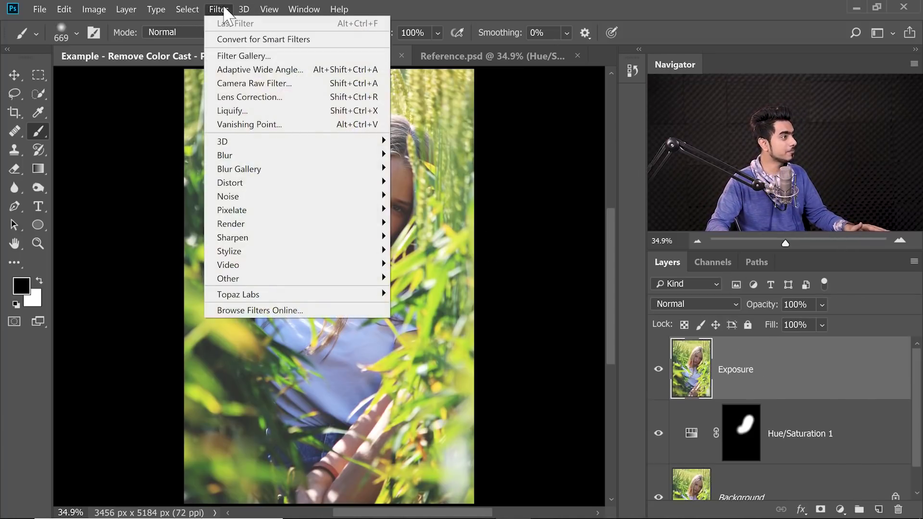
click(239, 39)
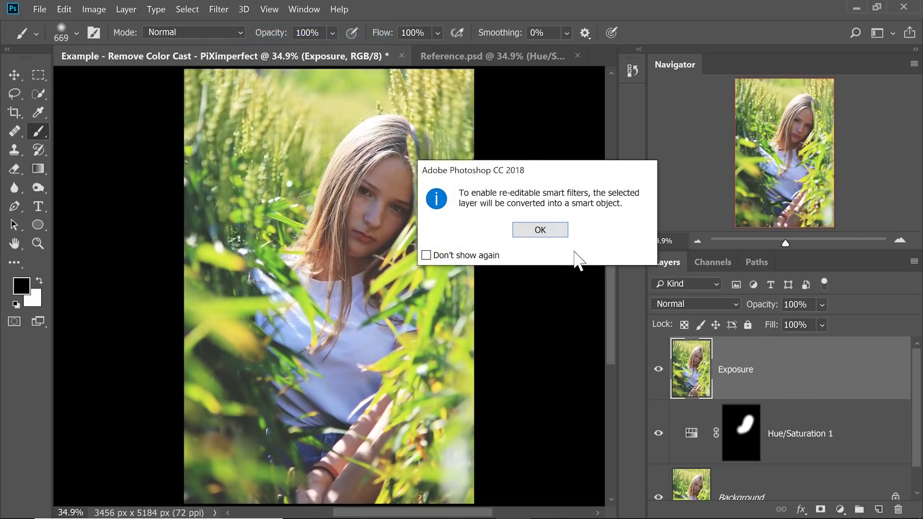
click(549, 231)
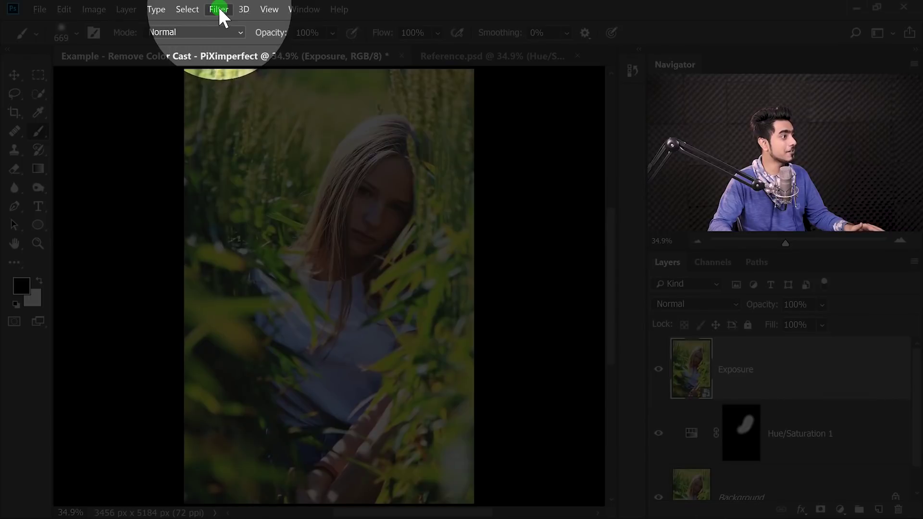
click(219, 10)
Step: Apply Camera Raw with Shadows +100, Highlights +100, Exposure +0.75, Blacks -45, Whites unchanged
click(253, 83)
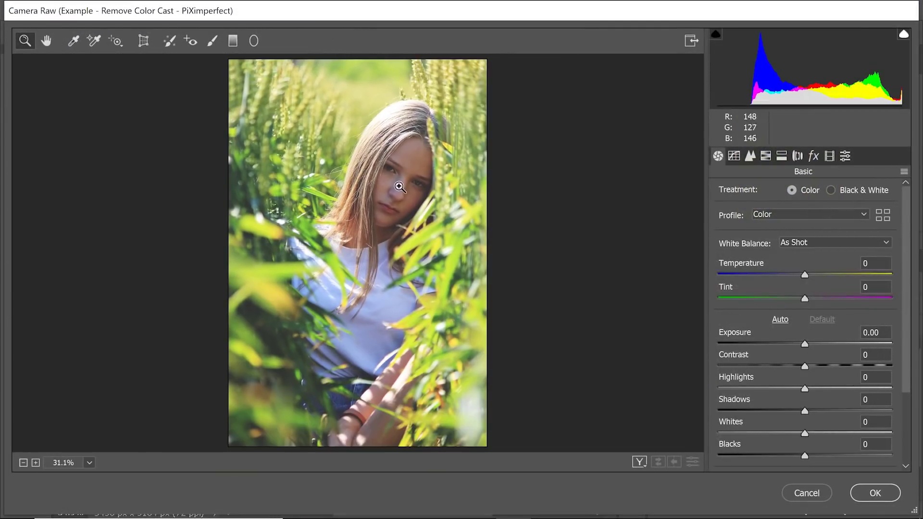
drag(390, 186, 449, 191)
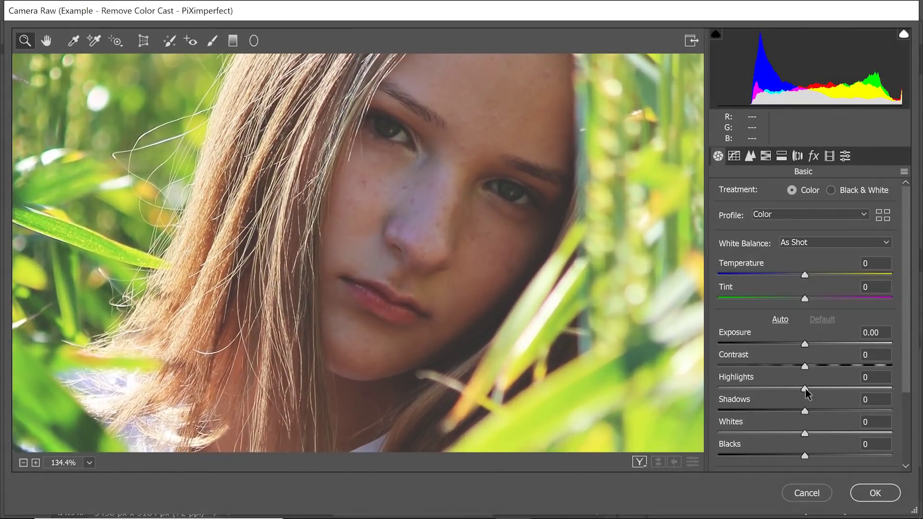
drag(806, 411, 818, 412)
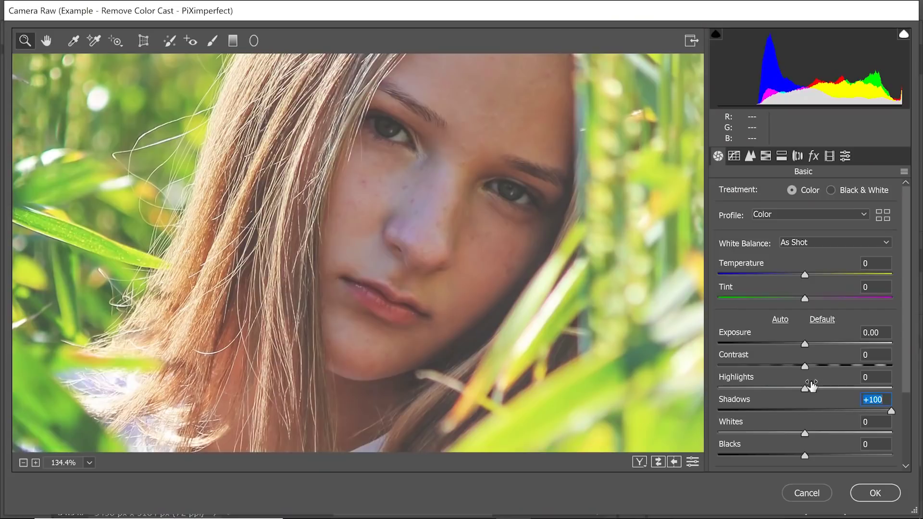
click(807, 389)
drag(807, 390, 891, 389)
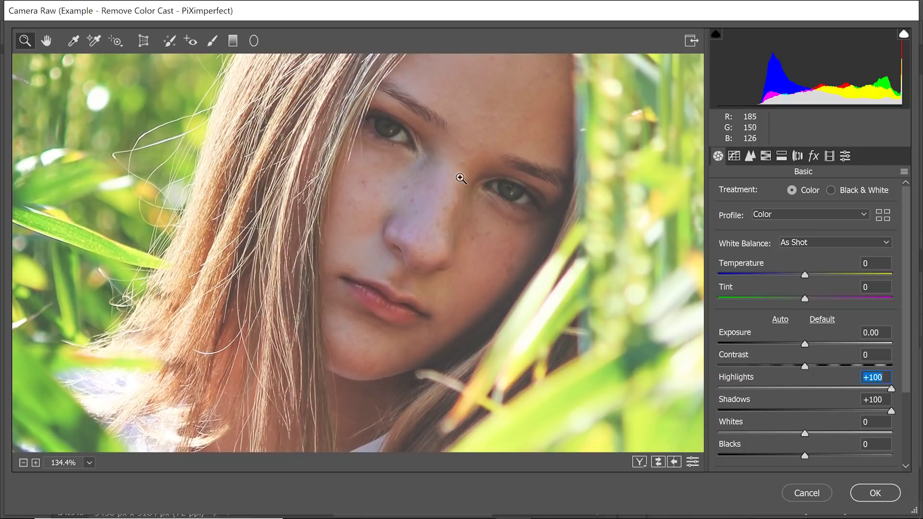
scroll(460, 178, down, 2)
scroll(457, 193, down, 1)
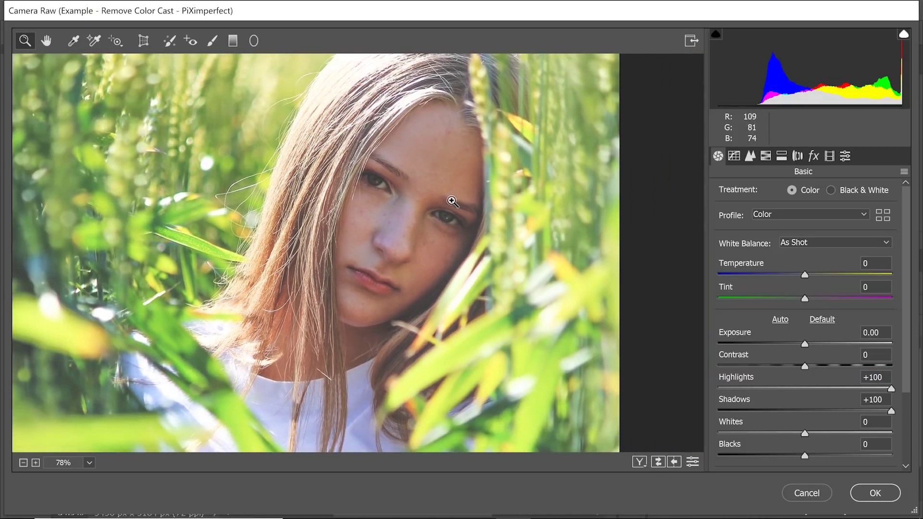
key(p)
key(p)
drag(806, 347, 817, 350)
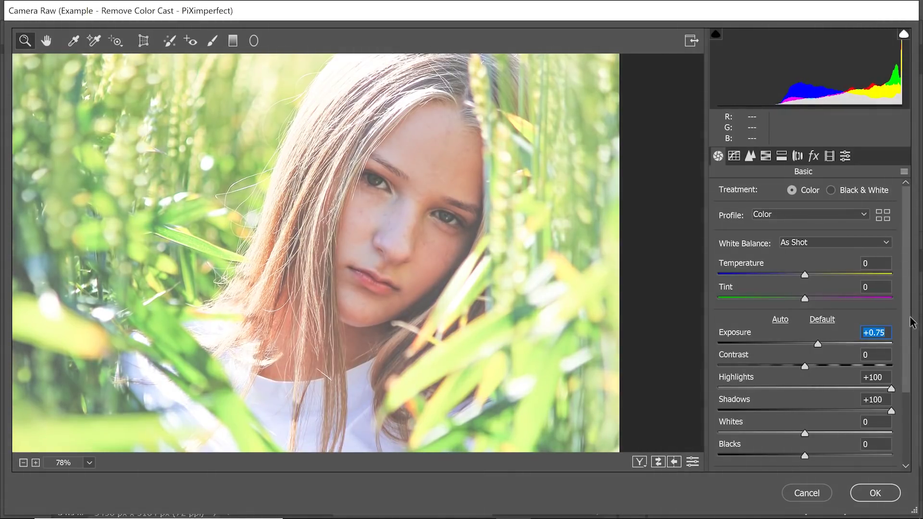
drag(908, 315, 901, 344)
drag(803, 415, 762, 418)
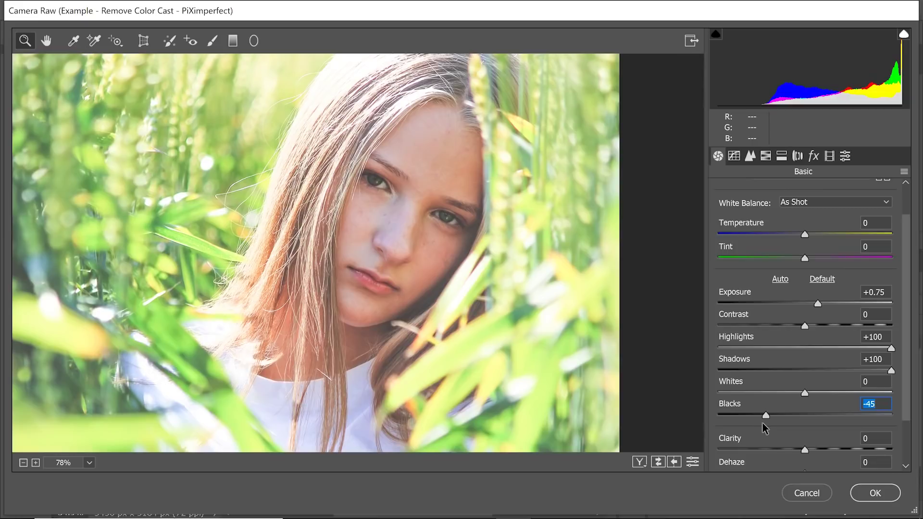
mouse_move(804, 395)
mouse_down()
mouse_move(850, 393)
mouse_move(793, 399)
mouse_move(812, 398)
mouse_move(803, 400)
mouse_up()
scroll(865, 375, down, 2)
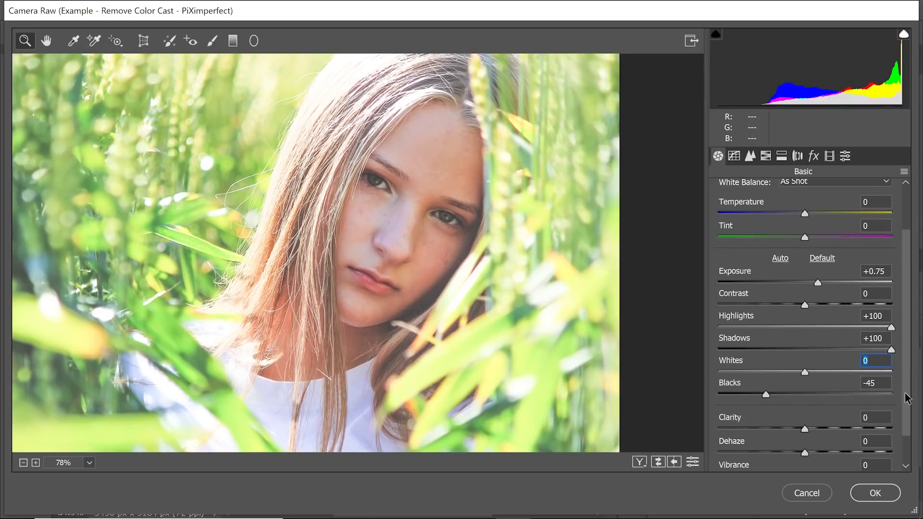
Step: Commit the Camera Raw filter, add a black layer mask, and paint white over the face
click(881, 497)
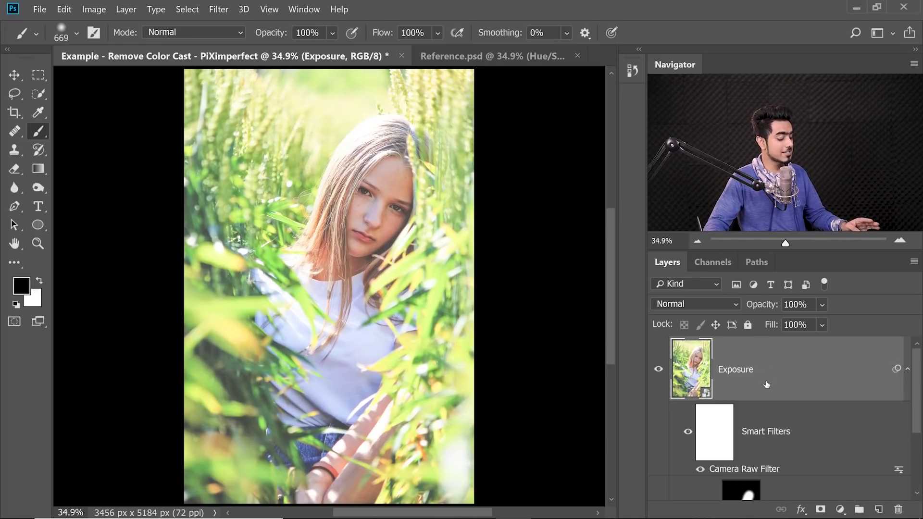
alt+click(820, 510)
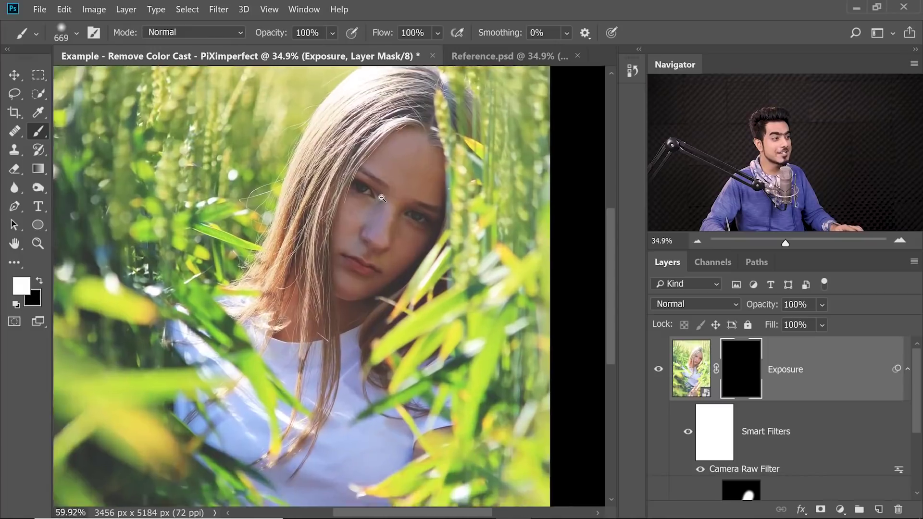
mouse_move(351, 203)
mouse_down()
mouse_move(383, 265)
mouse_move(365, 260)
mouse_move(317, 332)
mouse_move(317, 368)
mouse_up()
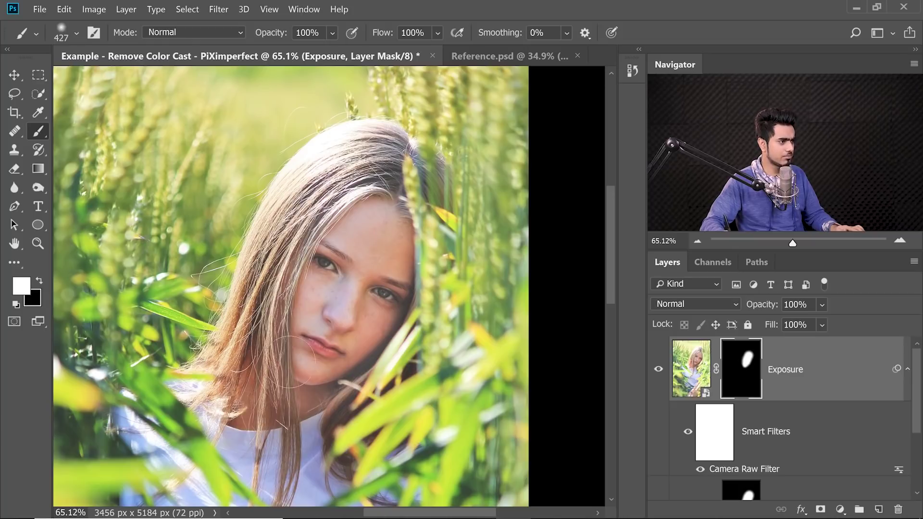
drag(249, 373, 353, 368)
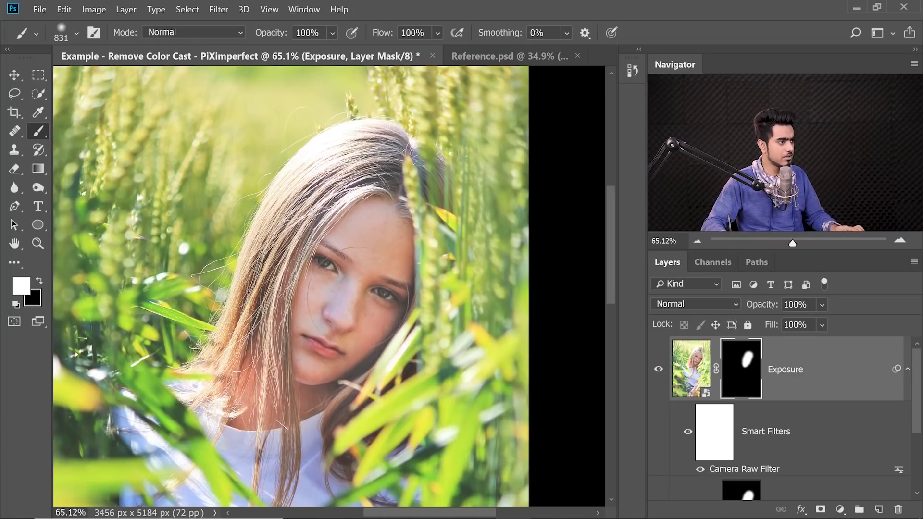
Step: Reopen the Camera Raw Filter, deepen Blacks to about -52, and apply the change
key(ctrl+0)
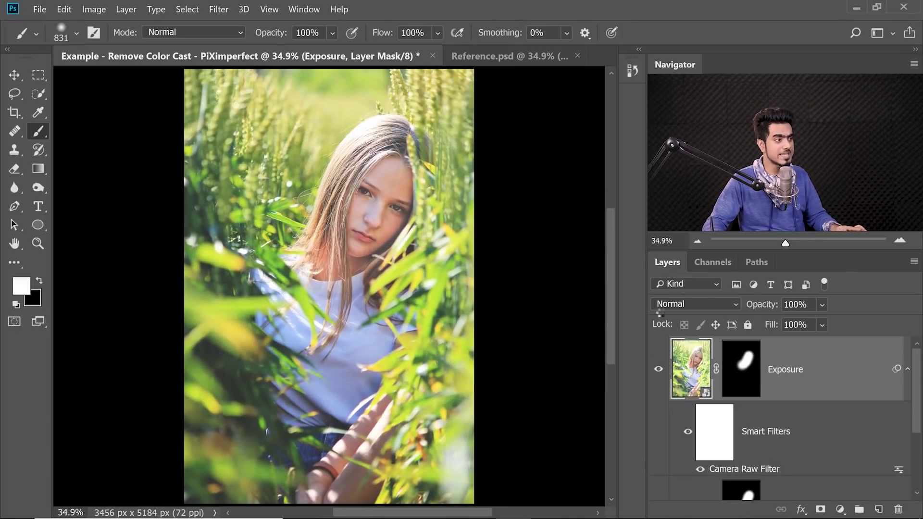
double_click(744, 468)
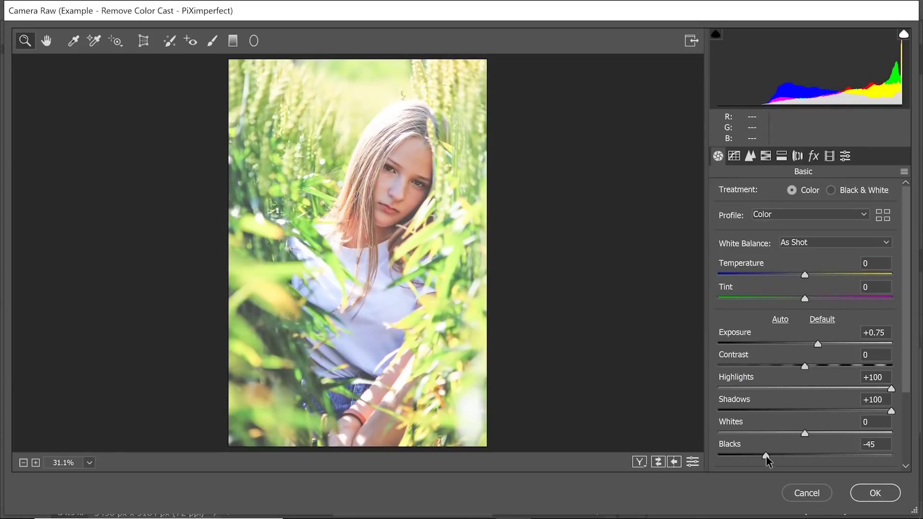
drag(767, 454, 759, 455)
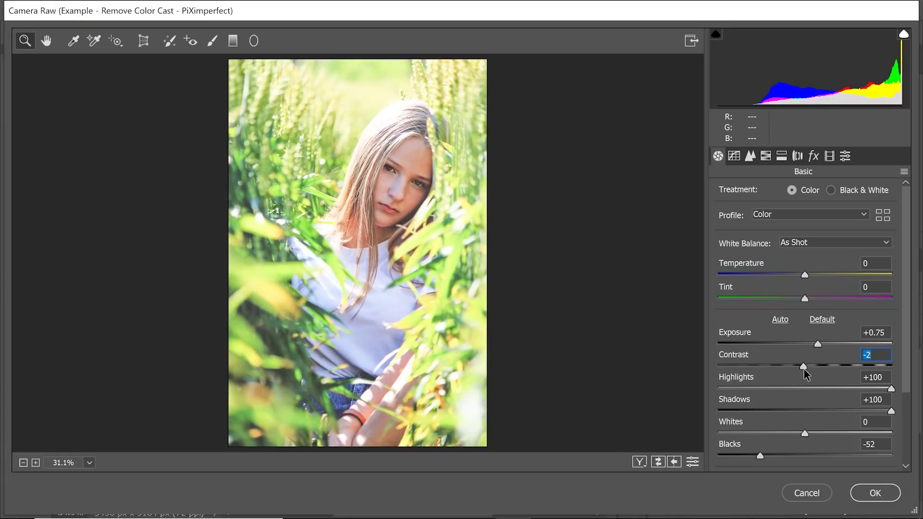
click(874, 493)
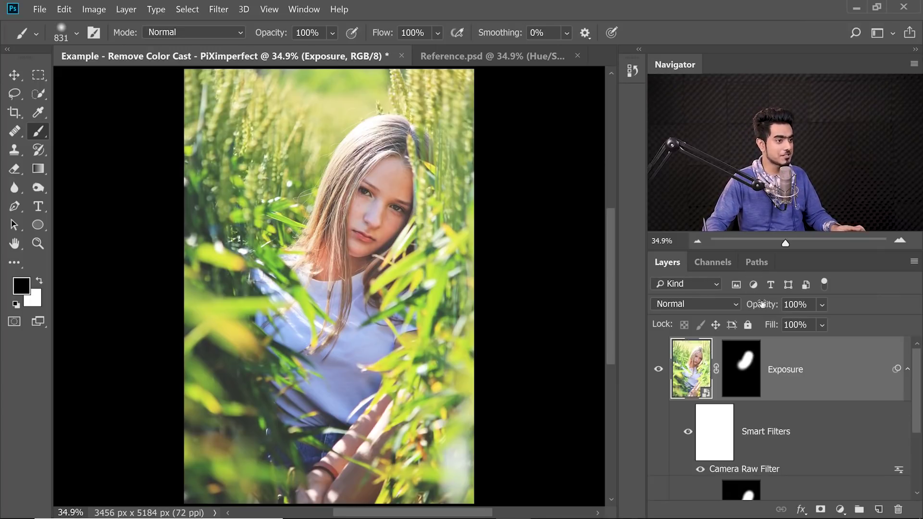
Step: Lower the Exposure layer's opacity to 75% and zoom in on the face
mouse_move(762, 304)
mouse_down()
mouse_move(670, 303)
mouse_move(724, 309)
mouse_up()
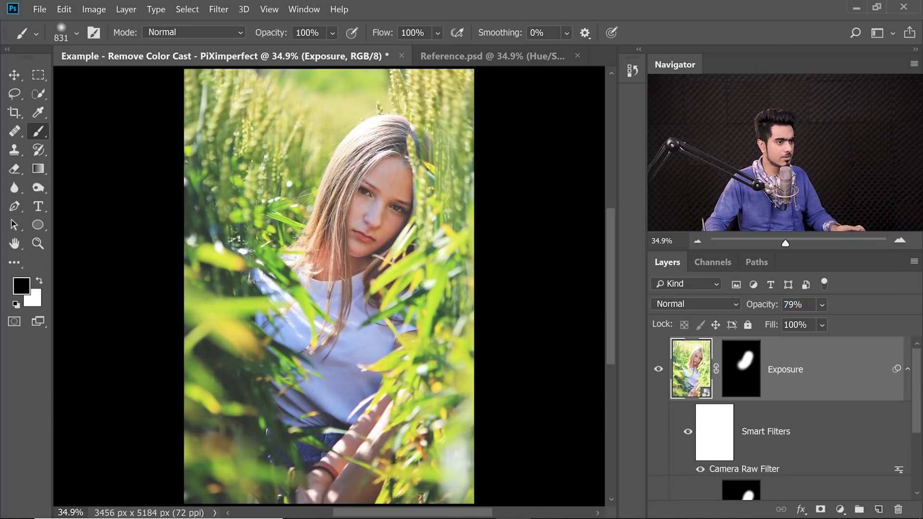
text(75)
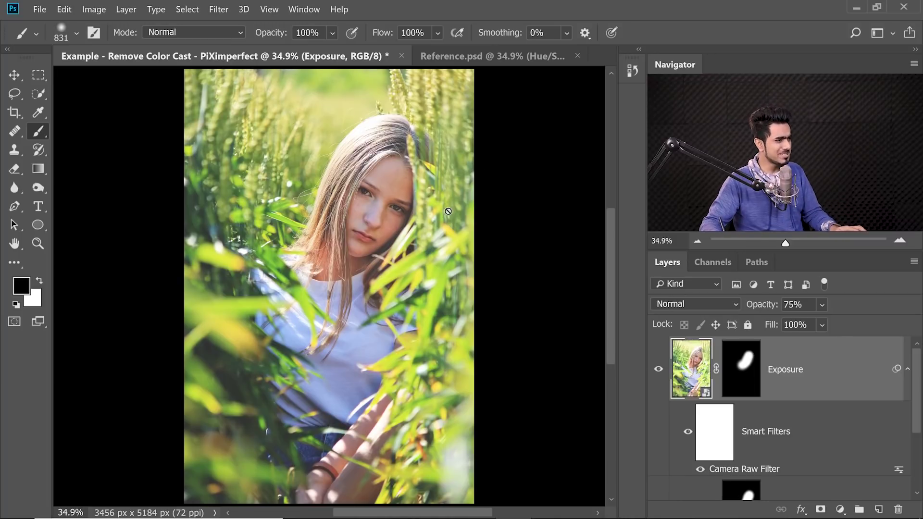
drag(397, 228, 441, 238)
scroll(418, 231, down, 1)
scroll(438, 243, down, 1)
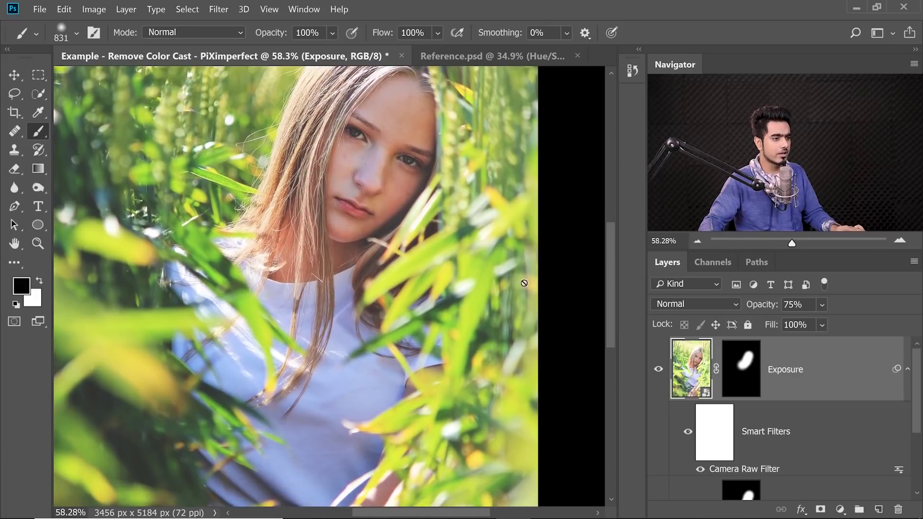
Step: Reopen the Camera Raw Filter, deepen Blacks to about -57, and apply it
double_click(753, 469)
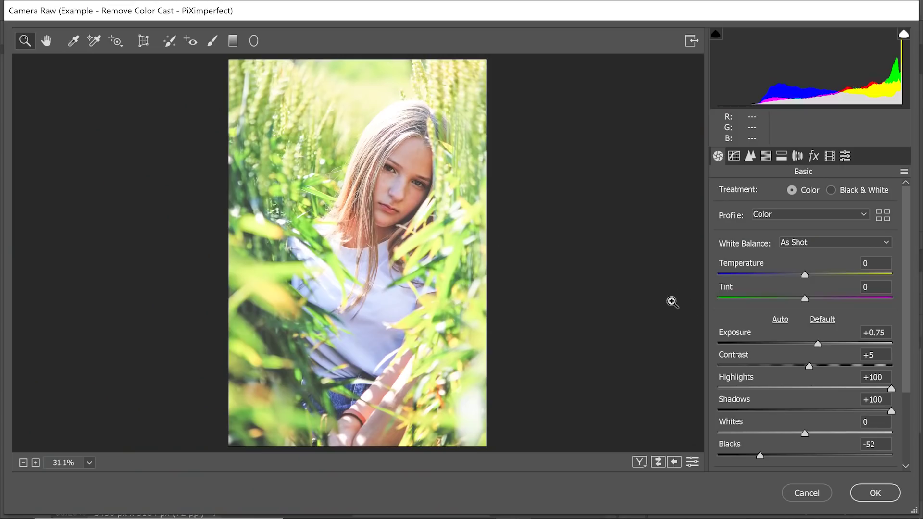
drag(759, 457, 753, 457)
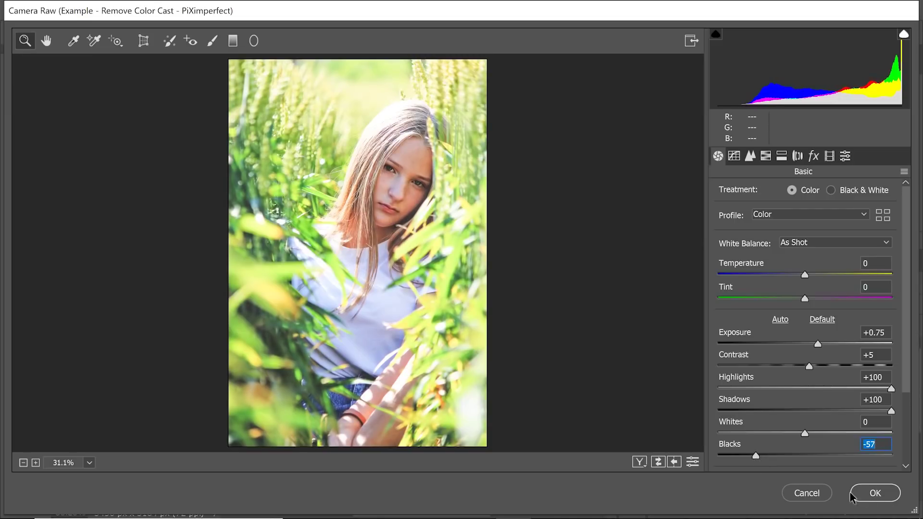
click(869, 495)
scroll(473, 291, down, 1)
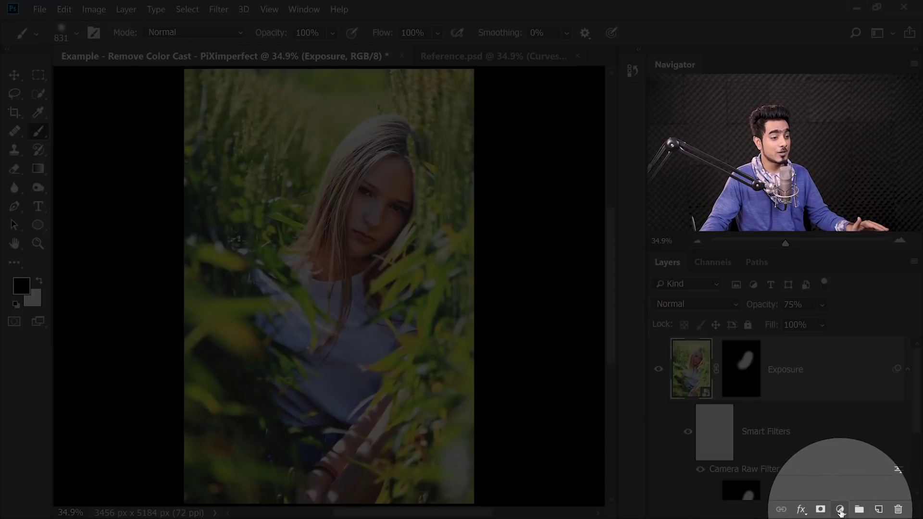
Step: Add a Curves 1 adjustment layer and nudge its black point inward for deeper shadows
click(839, 511)
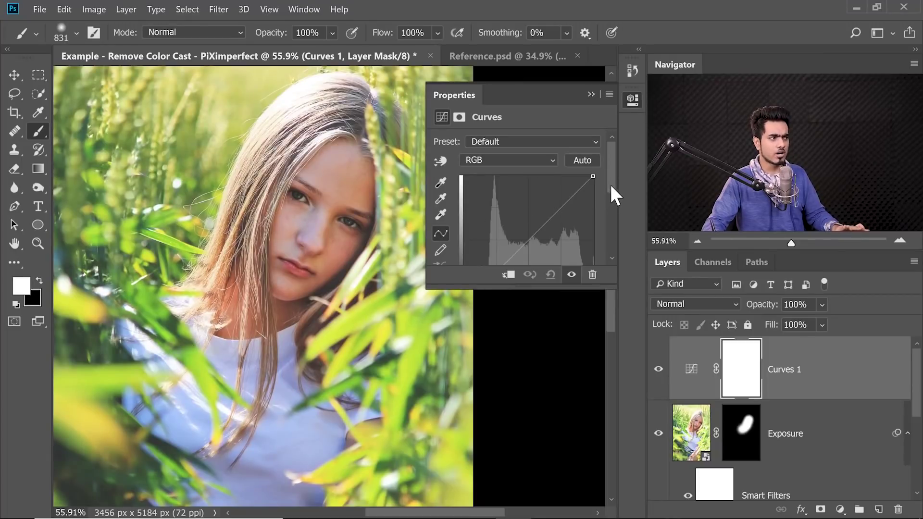
drag(610, 186, 597, 246)
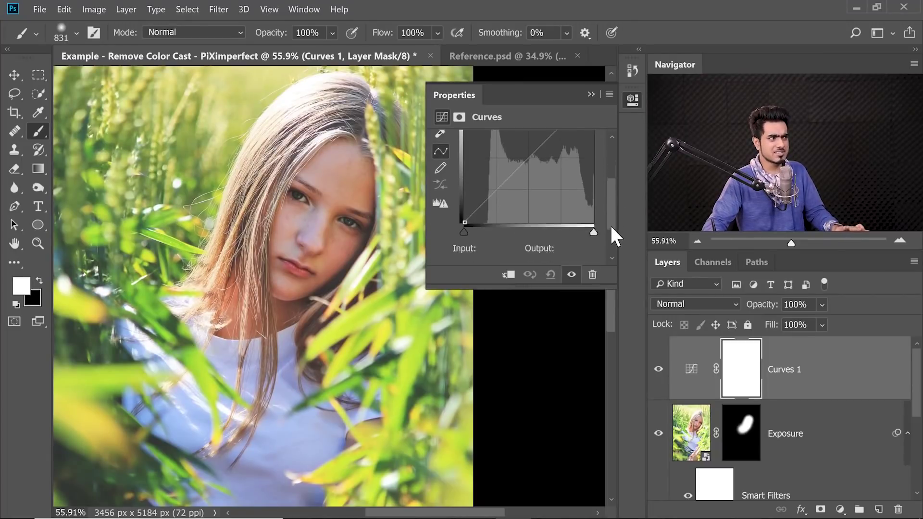
scroll(326, 195, down, 5)
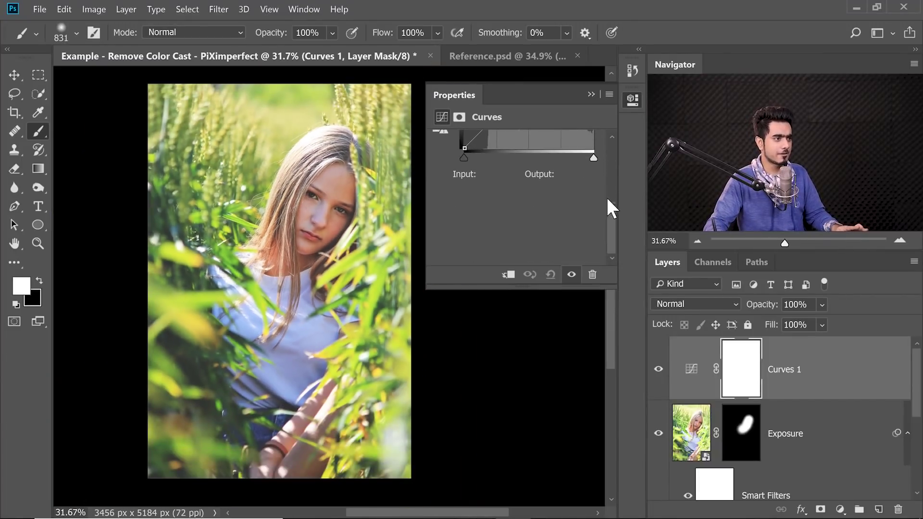
scroll(606, 198, up, 5)
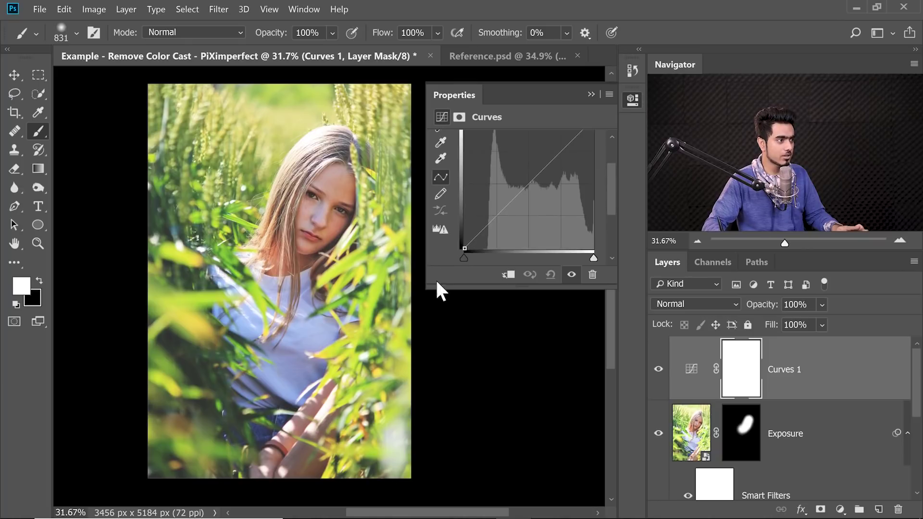
drag(464, 258, 474, 260)
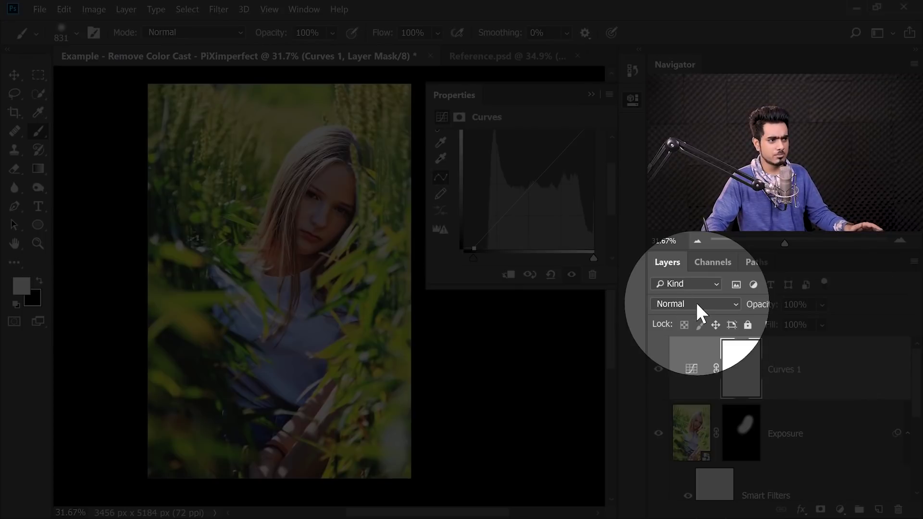
Step: Try Luminosity blending on Curves 1, settle on Normal, and close the Curves properties
click(696, 302)
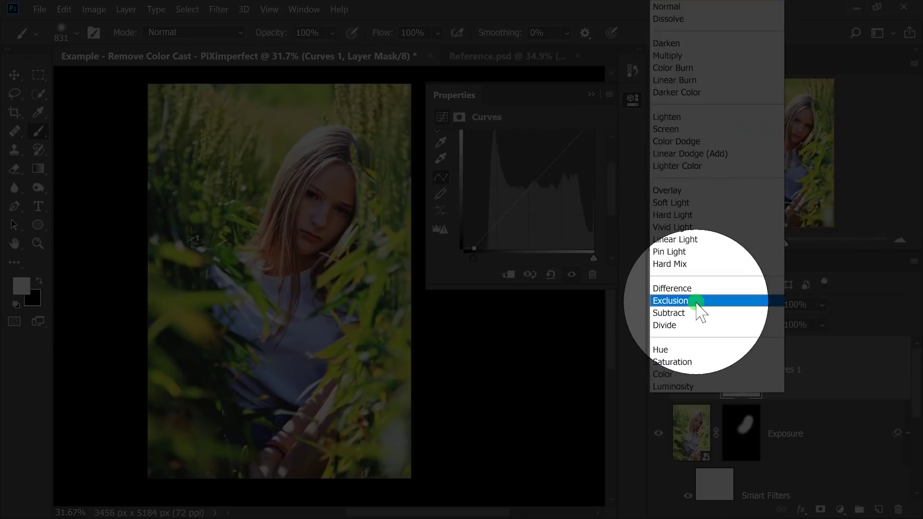
click(680, 386)
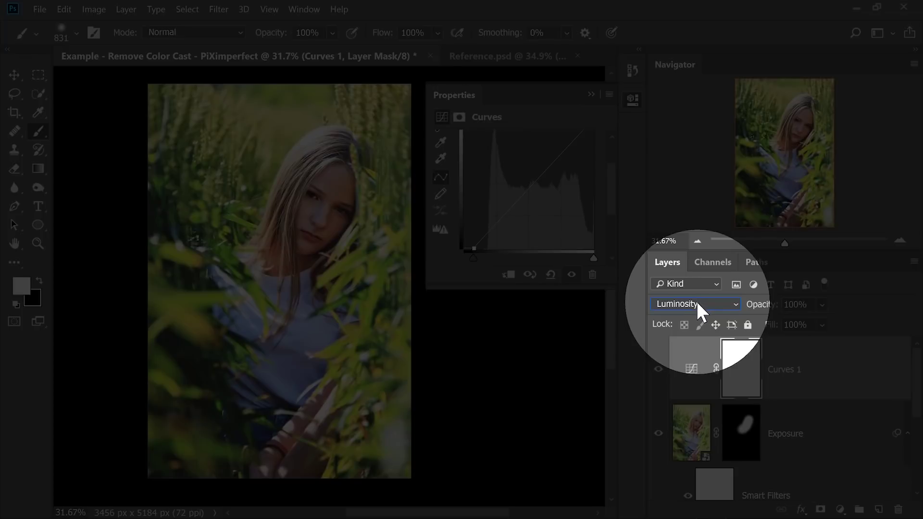
click(697, 302)
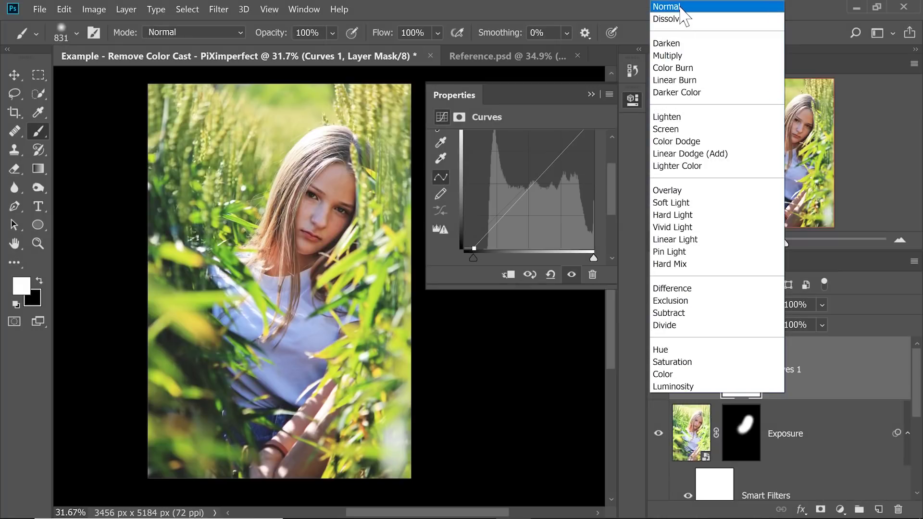
click(682, 12)
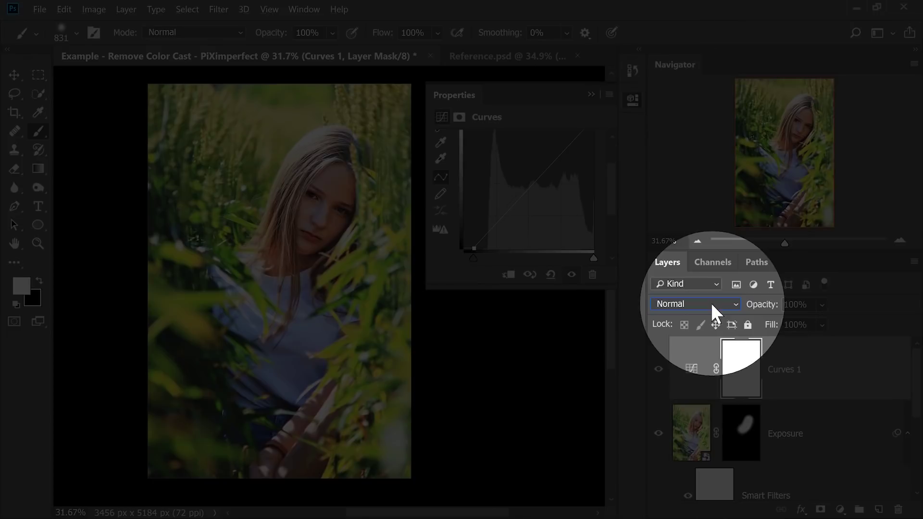
click(712, 302)
click(703, 380)
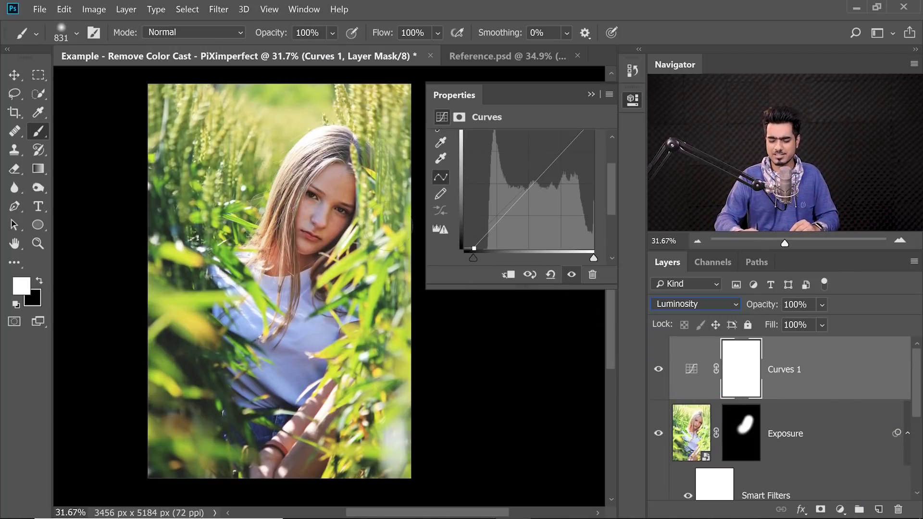
scroll(303, 285, up, 1)
click(708, 302)
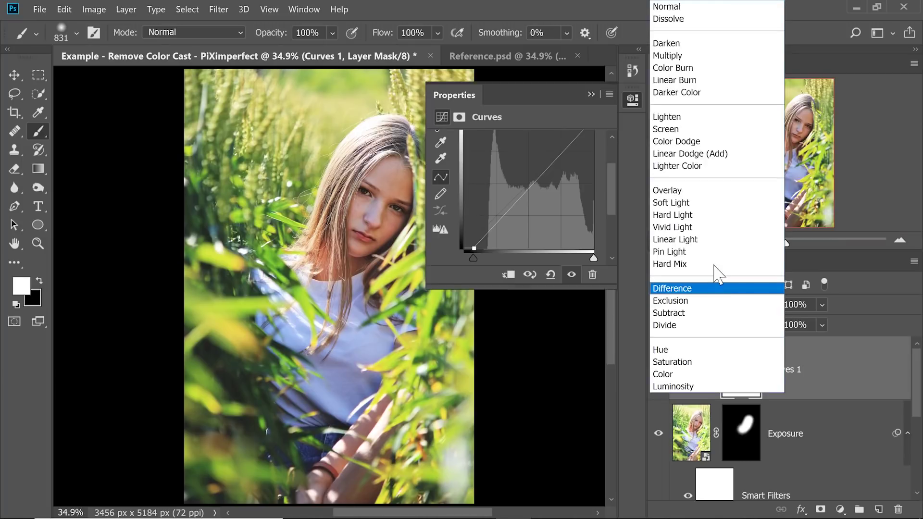
click(681, 11)
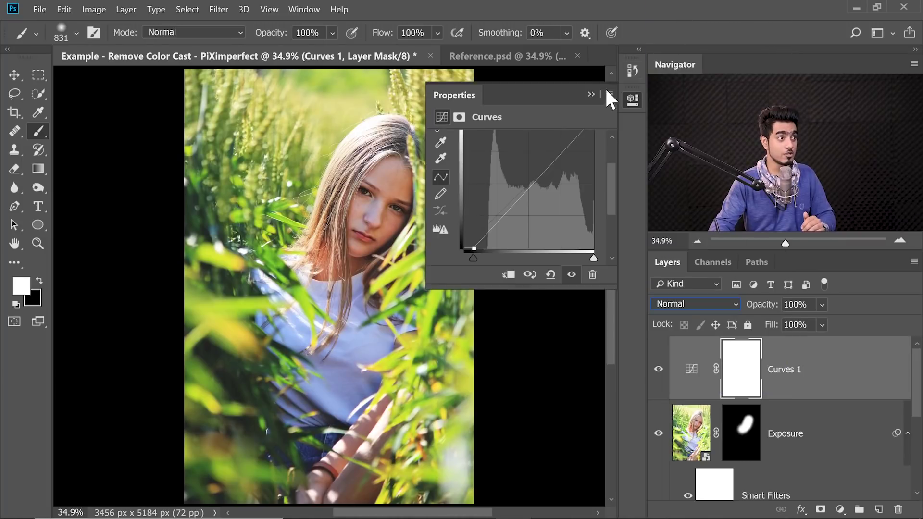
click(591, 95)
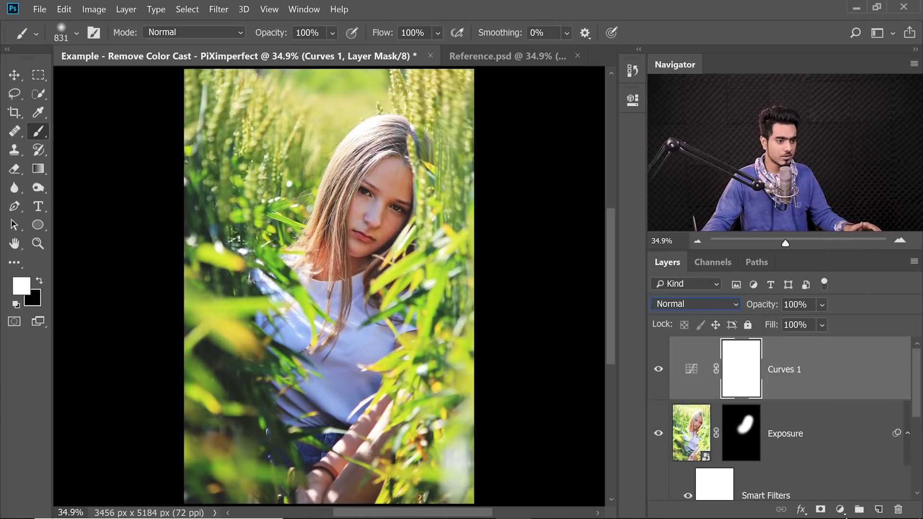
Step: Add a Hue/Saturation 2 layer with Saturation about -21, toggling its visibility to compare
click(840, 510)
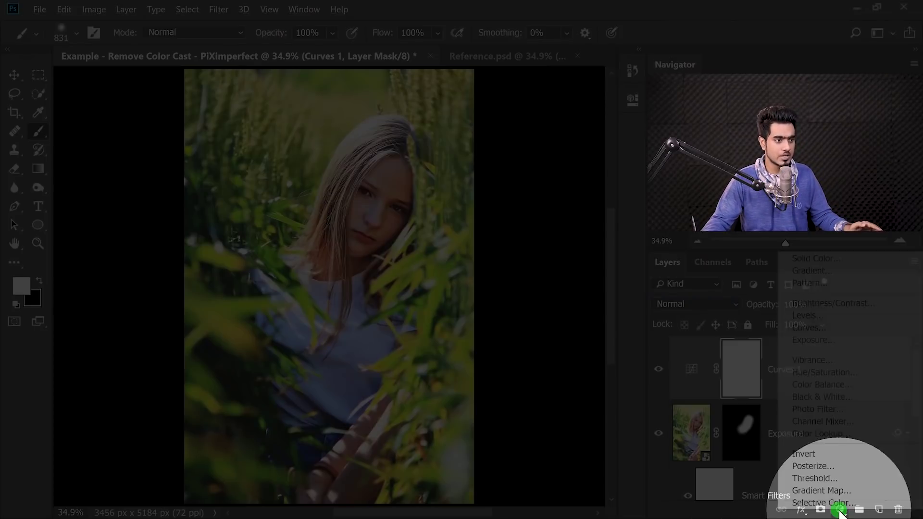
click(819, 374)
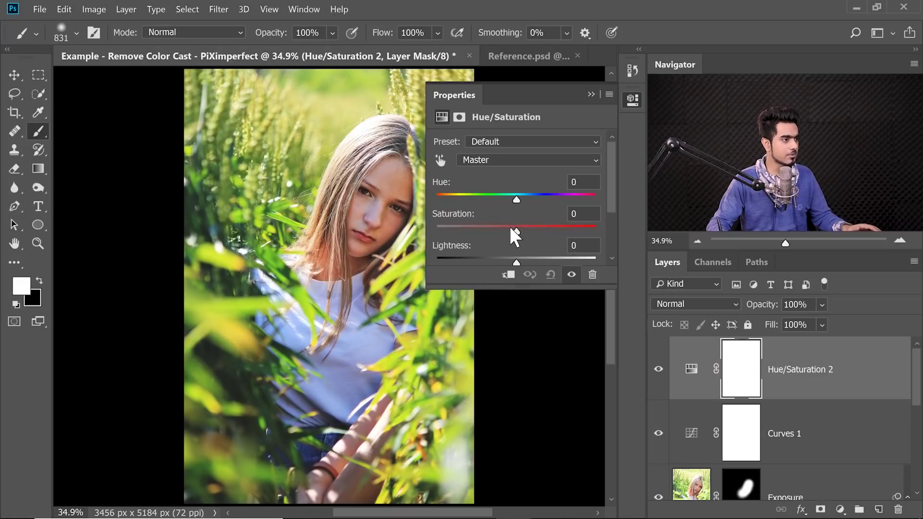
drag(515, 230, 498, 230)
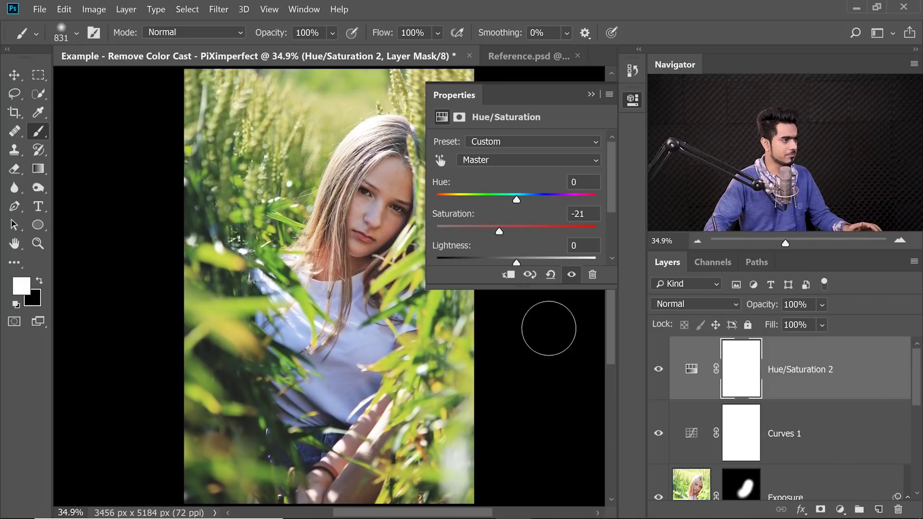
click(659, 374)
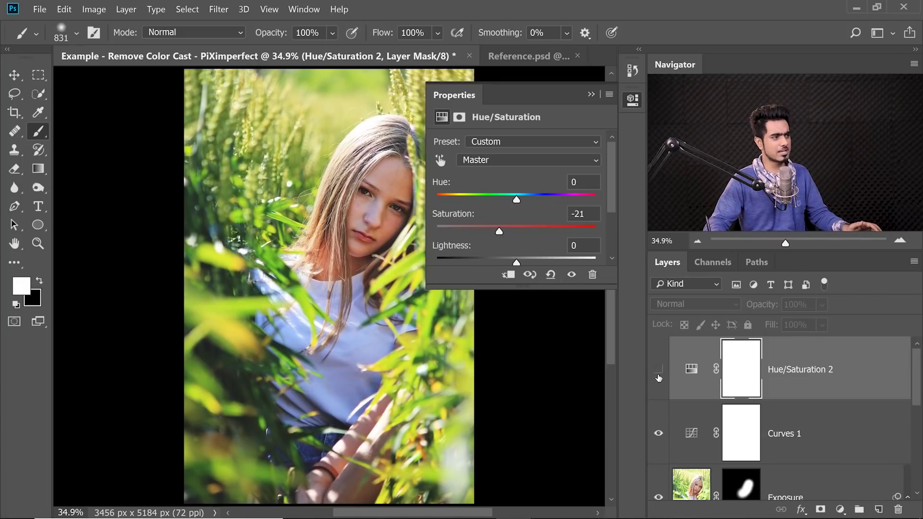
click(658, 373)
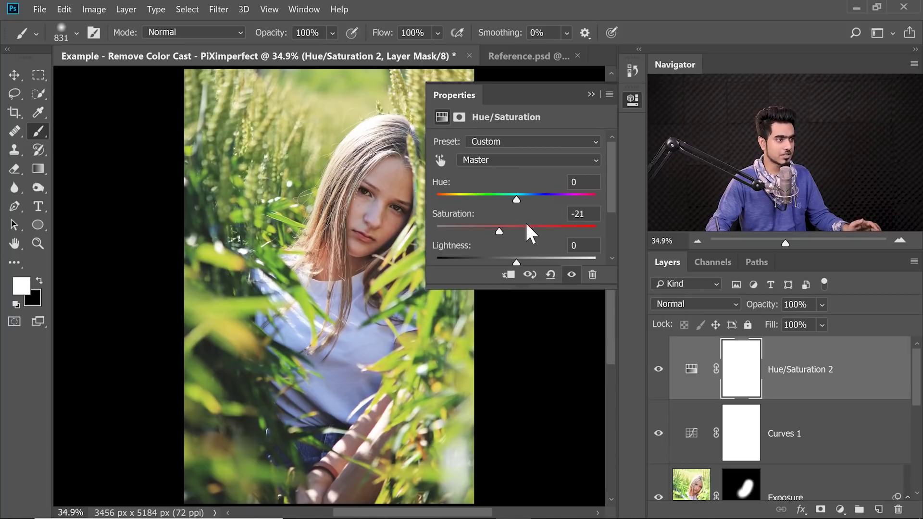
click(577, 214)
text(-)
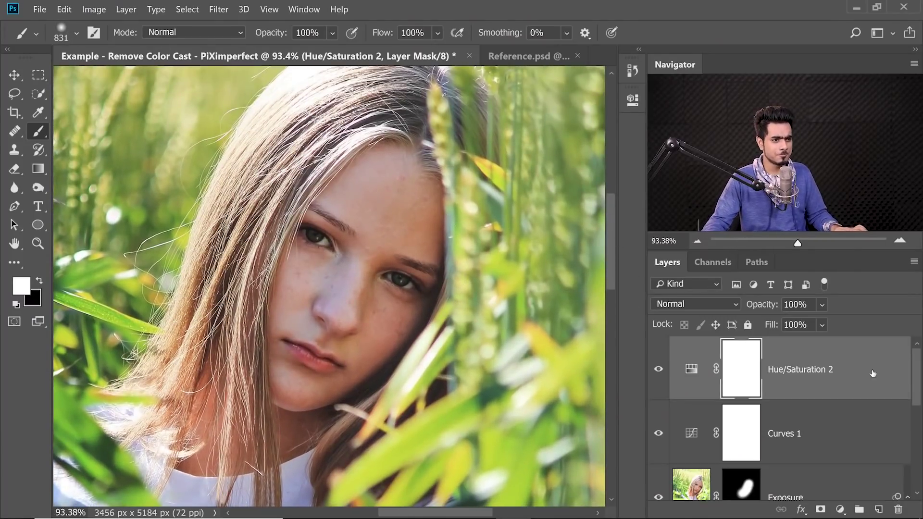
scroll(917, 396, down, 5)
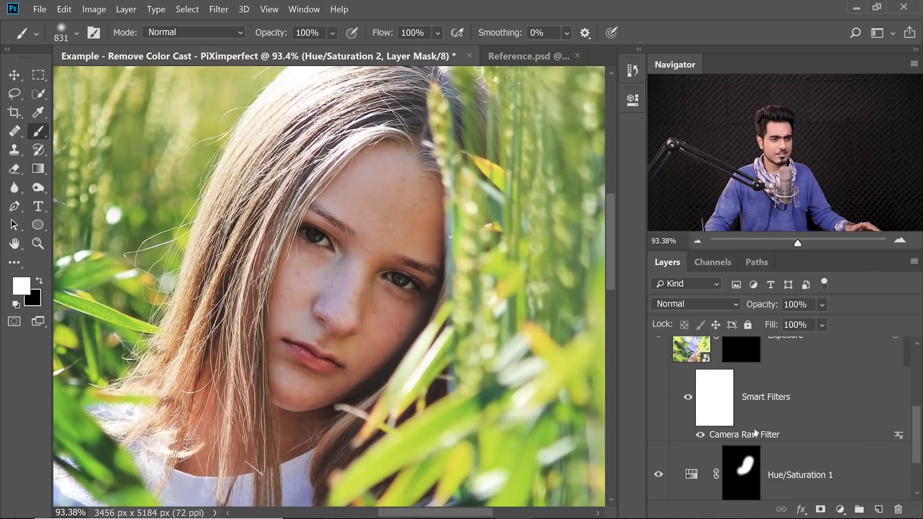
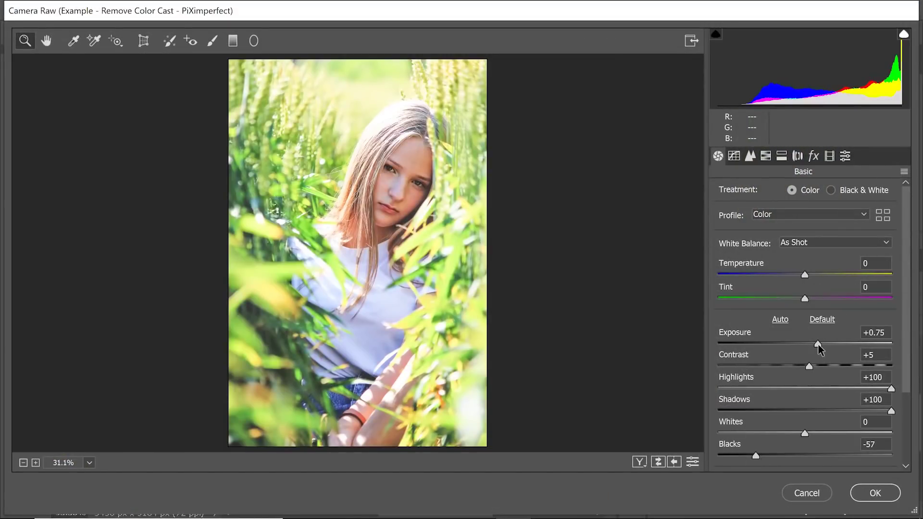
Step: Set Camera Raw Exposure to +0.90 and Whites to +25, and apply the filter
drag(817, 345, 820, 344)
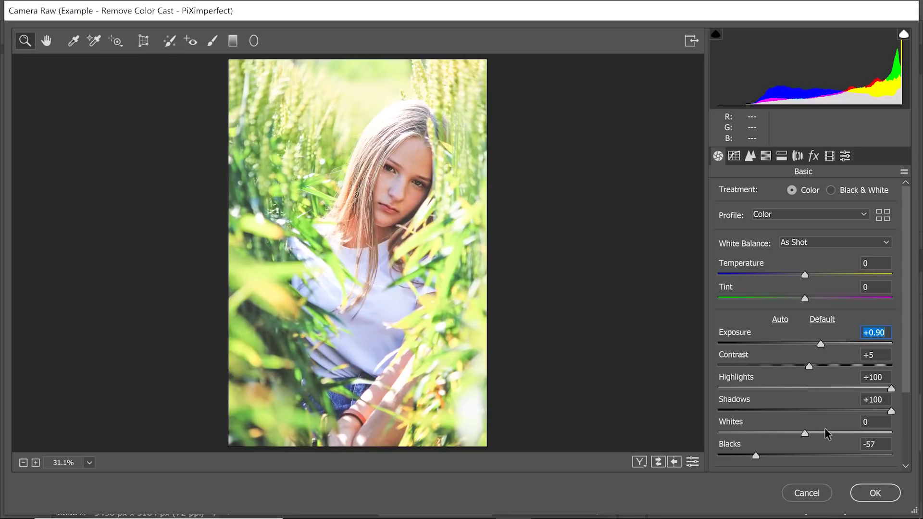
drag(814, 433, 826, 435)
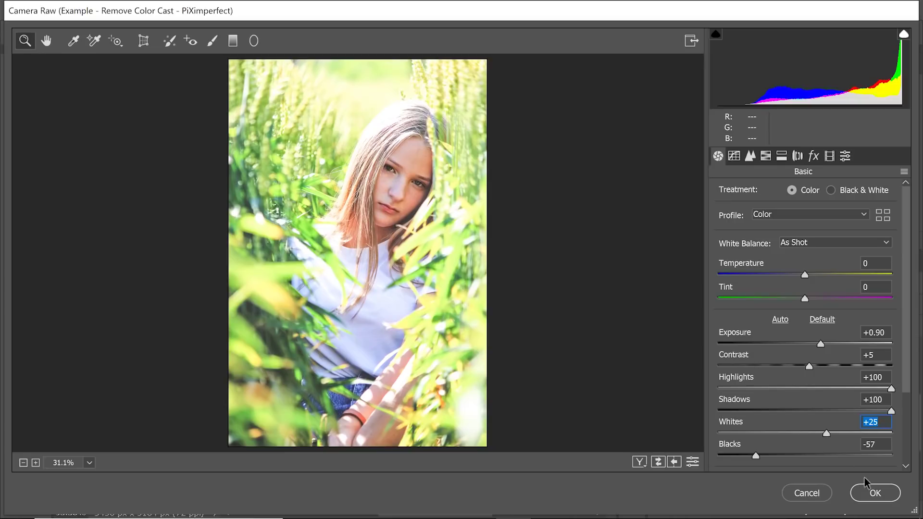
click(876, 493)
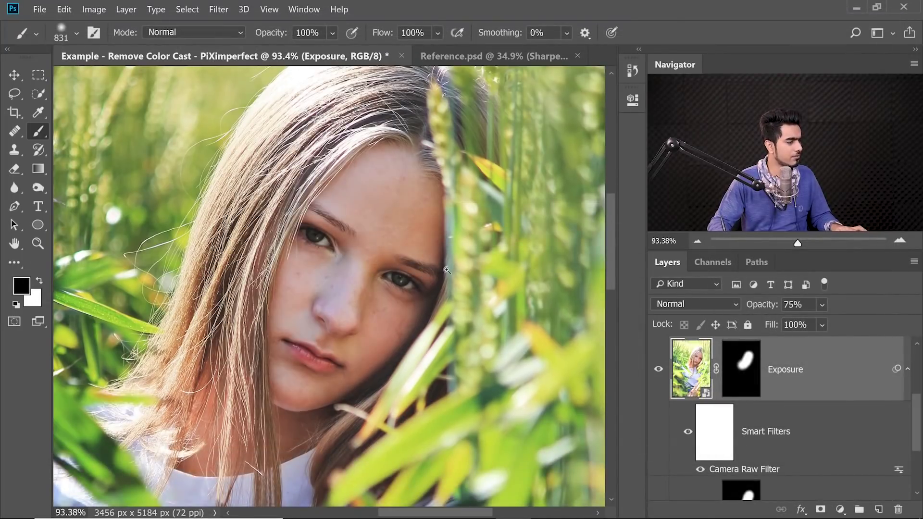
key(ctrl+0)
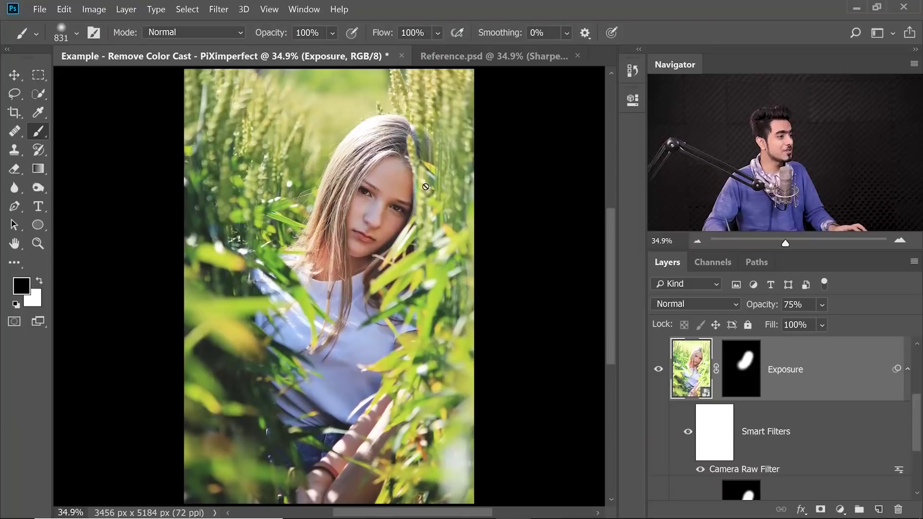
scroll(404, 208, up, 8)
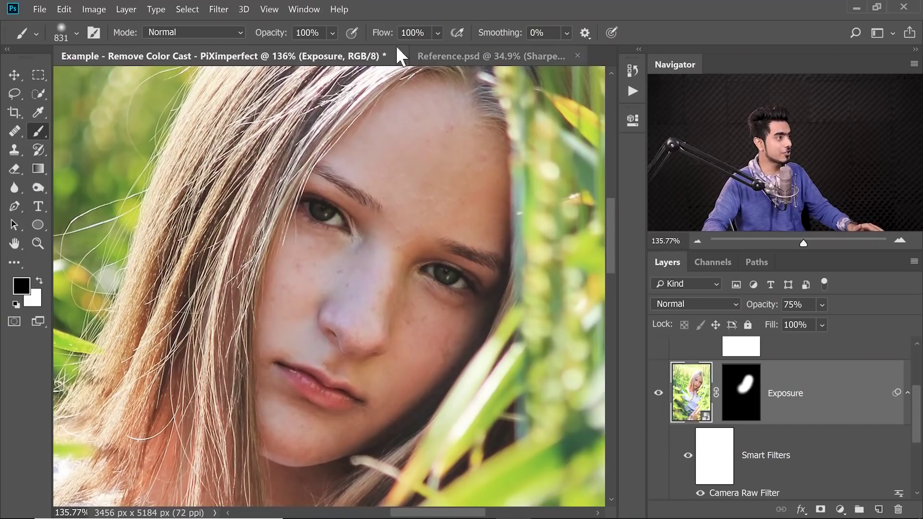
Step: In the Actions panel, choose the Sharpness with Control action and select the top layer
click(303, 8)
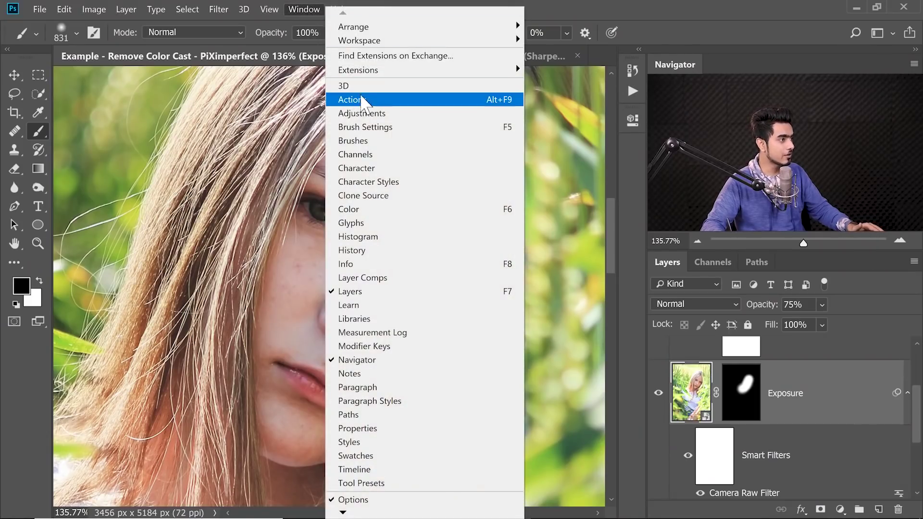
click(363, 101)
click(468, 130)
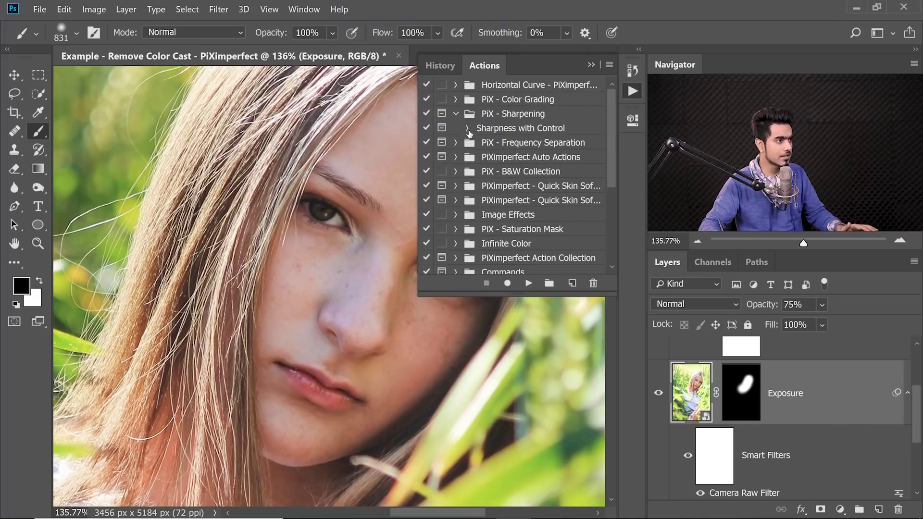
click(522, 133)
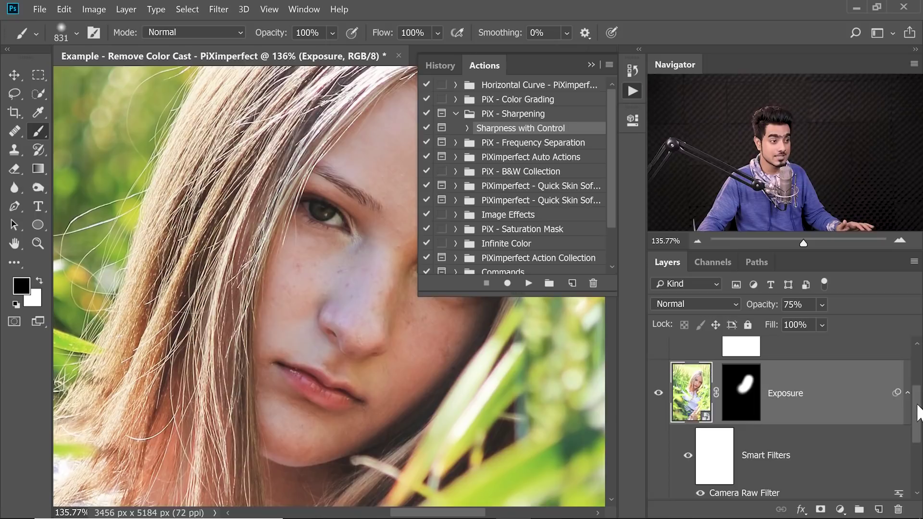
drag(918, 411, 917, 352)
click(872, 372)
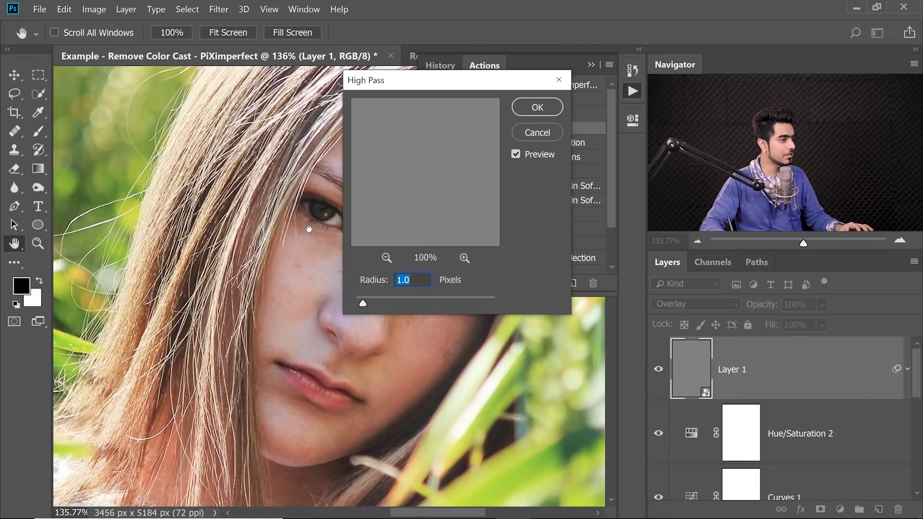
Step: Apply High Pass to the overlay layer at a 3.4-pixel radius, inspecting the eyes and nose
drag(308, 230, 275, 253)
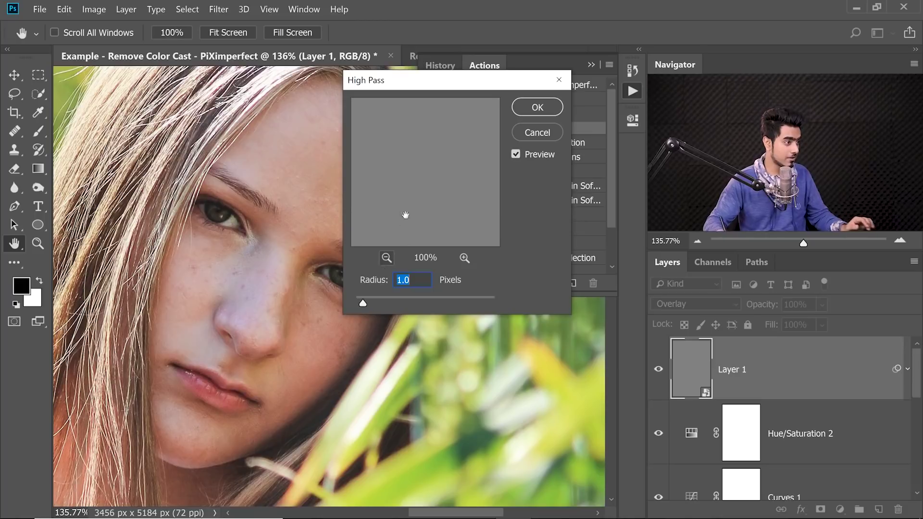
drag(363, 303, 407, 300)
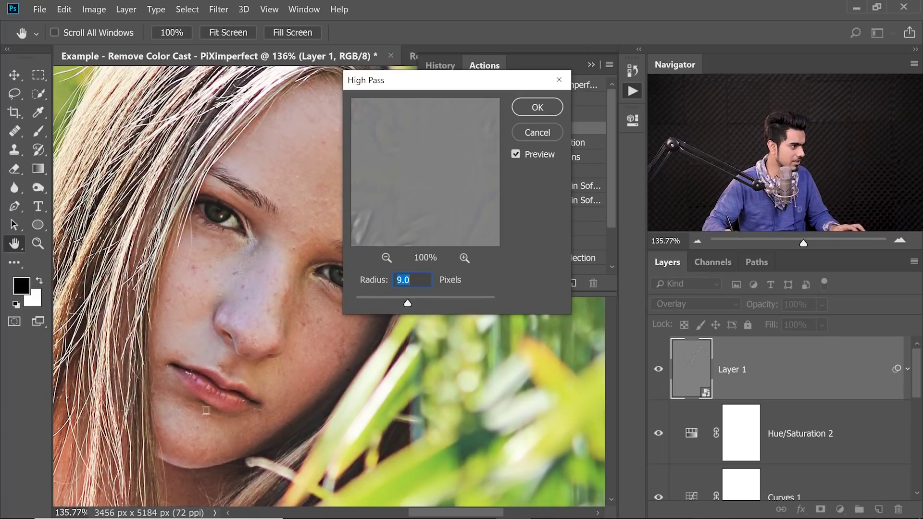
ctrl+click(210, 342)
drag(217, 117, 234, 176)
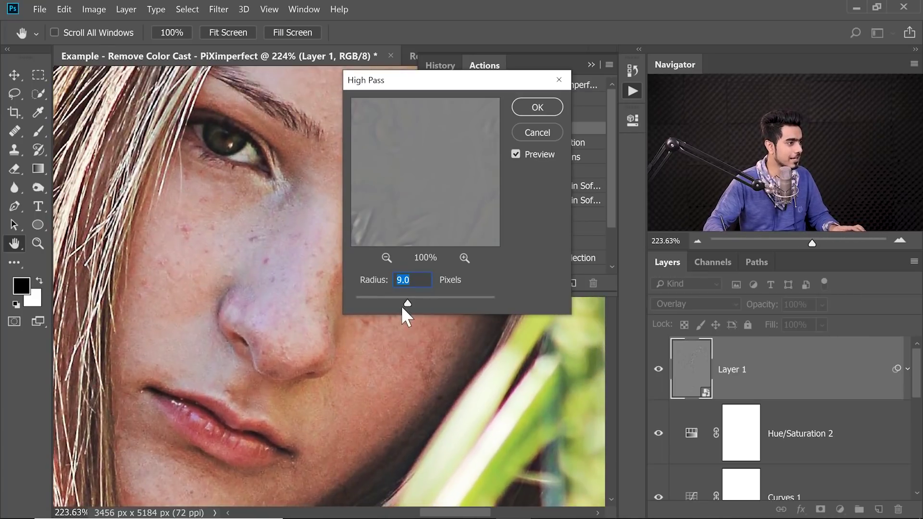
drag(338, 297, 395, 300)
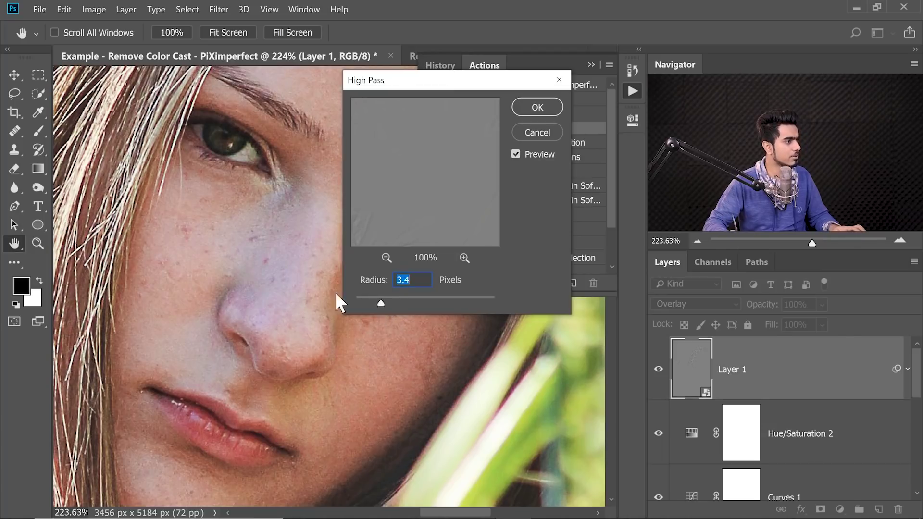
scroll(223, 267, down, 4)
scroll(219, 261, down, 2)
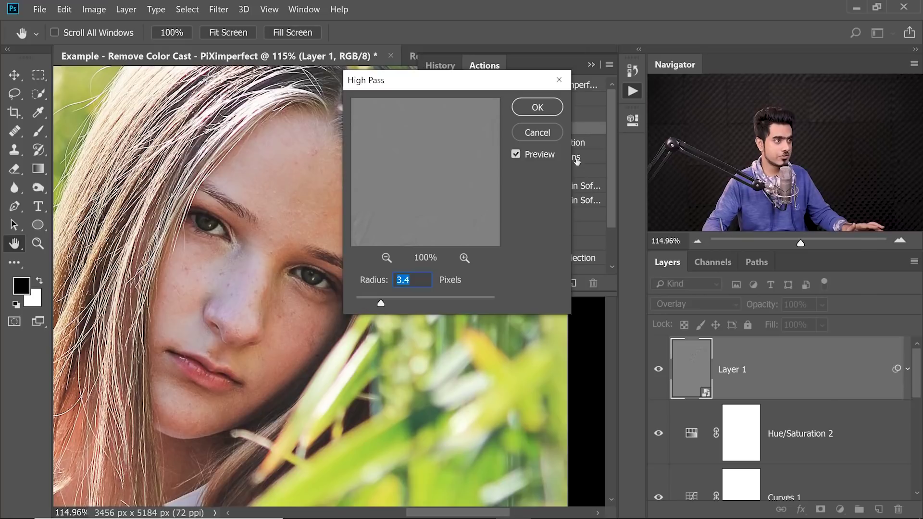
click(535, 107)
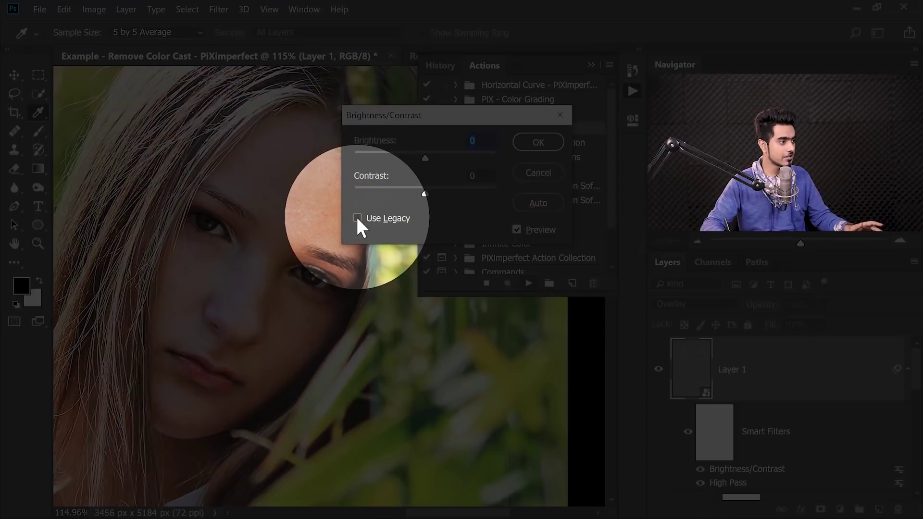
Step: Apply legacy Brightness/Contrast with contrast 28 to the sharpening layer
click(357, 218)
drag(425, 193, 456, 191)
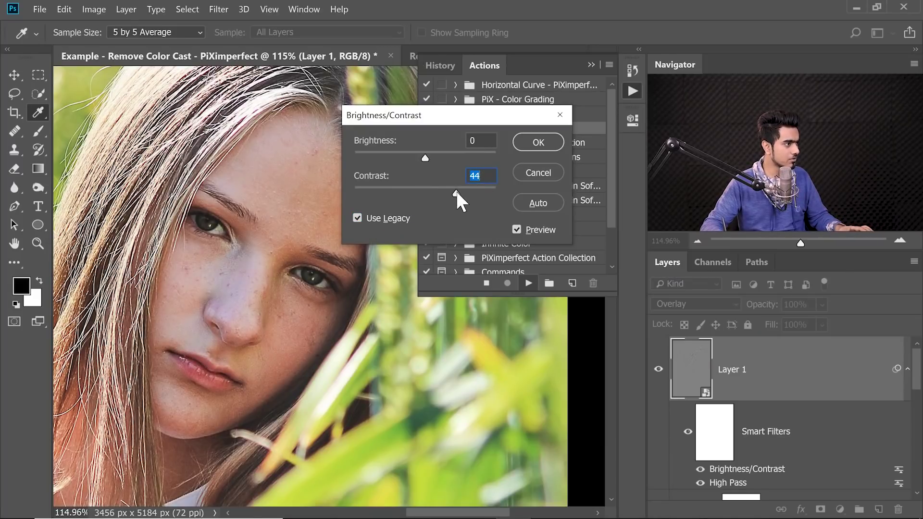
mouse_move(470, 191)
mouse_down()
mouse_move(429, 192)
mouse_move(444, 192)
mouse_up()
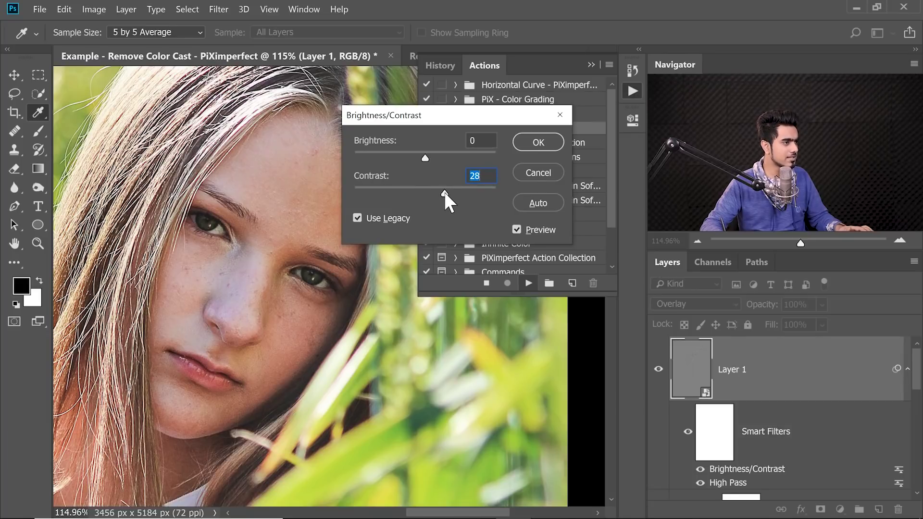
click(540, 142)
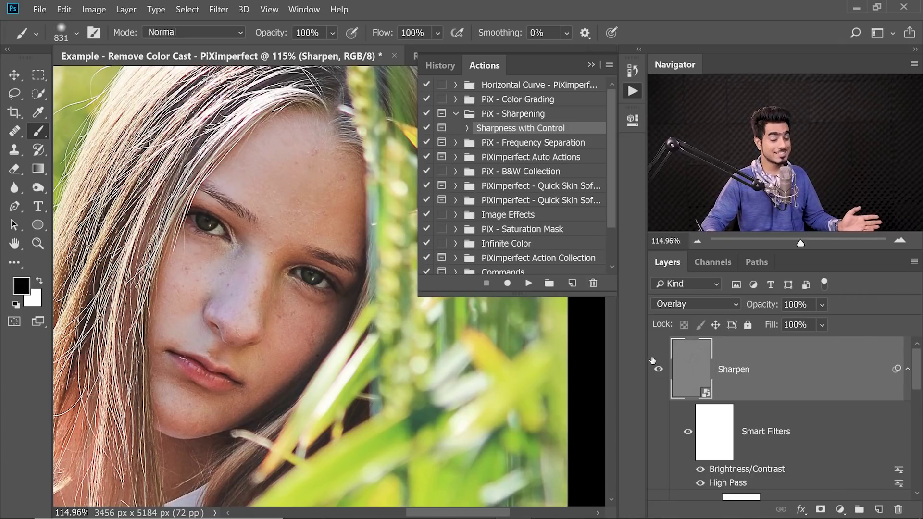
scroll(278, 257, down, 5)
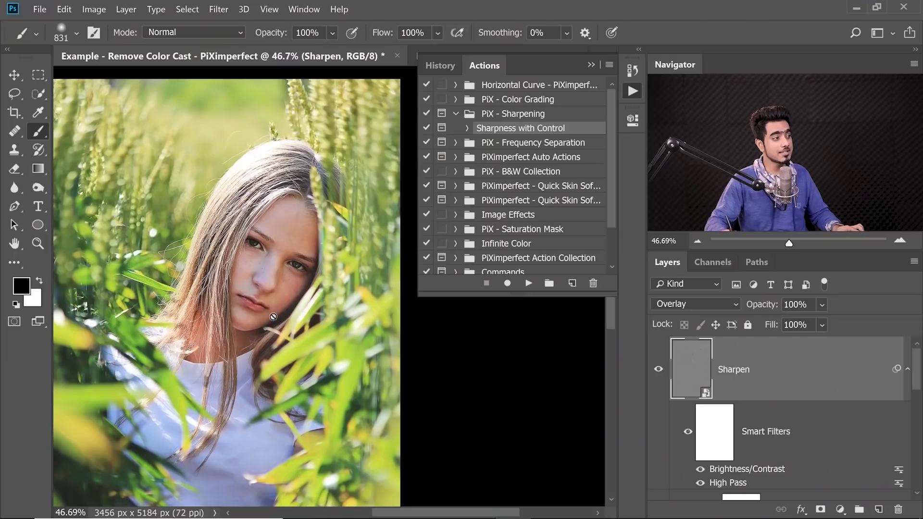
scroll(275, 266, up, 2)
scroll(274, 266, up, 2)
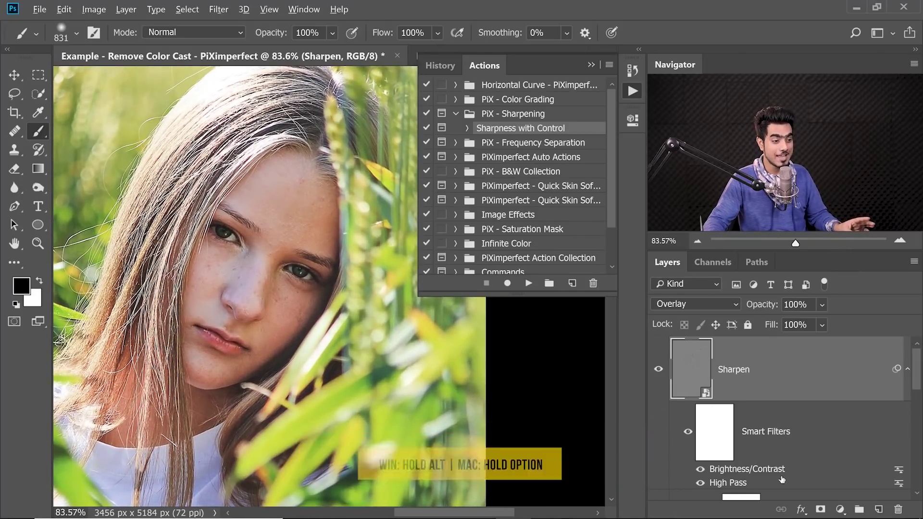
Step: Add a black mask to the Sharpen layer and set a white brush at 20% flow
alt+click(822, 511)
key(x)
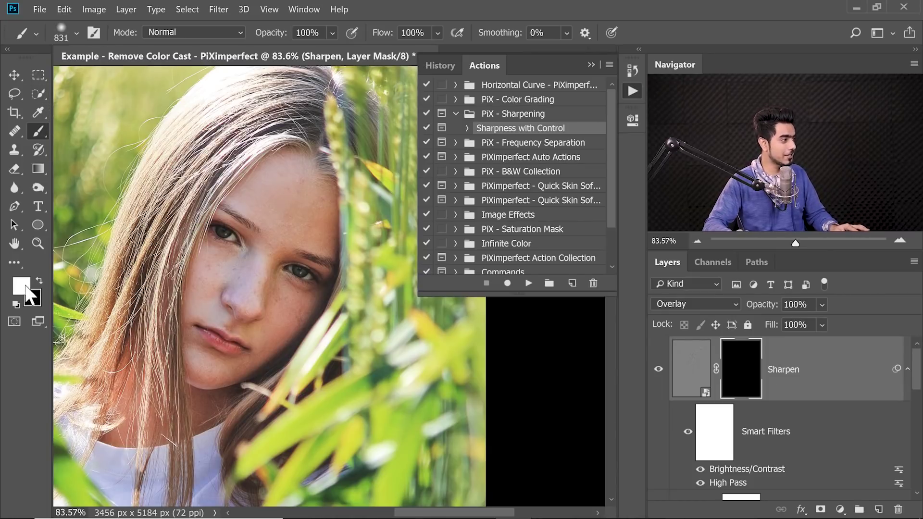
scroll(256, 232, up, 3)
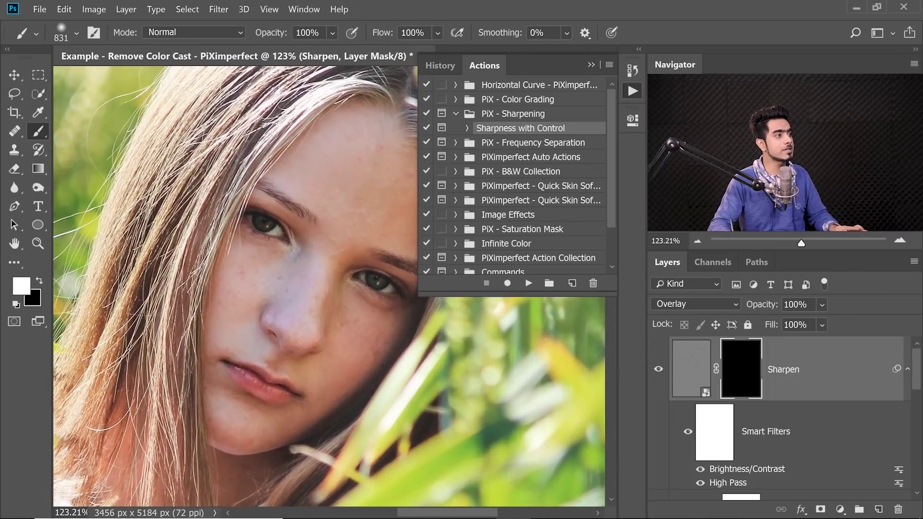
text(20)
text(%)
key(Return)
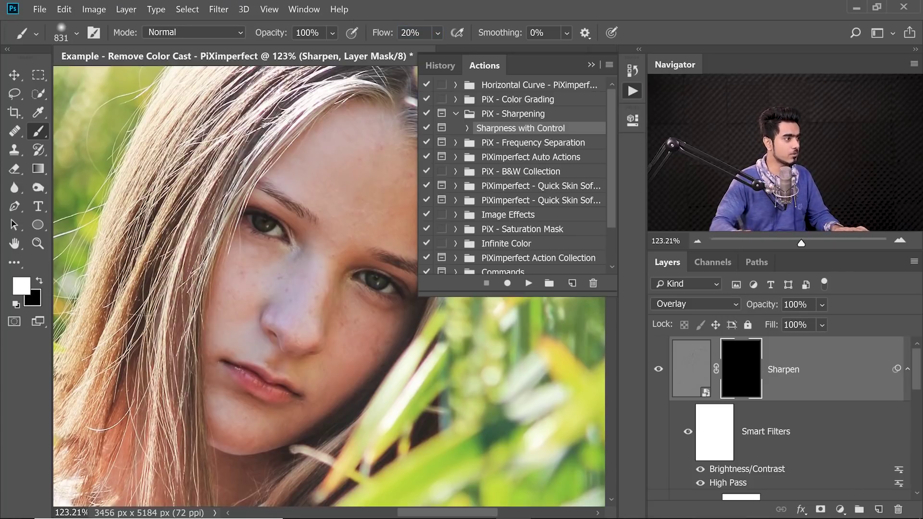
Step: With a smaller brush, paint white over the face to reveal the sharpening
drag(278, 233, 226, 248)
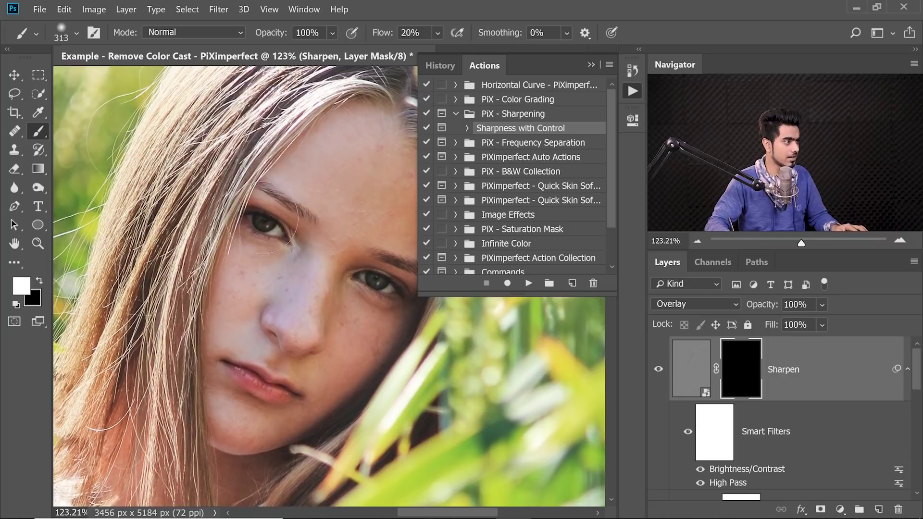
scroll(123, 159, down, 2)
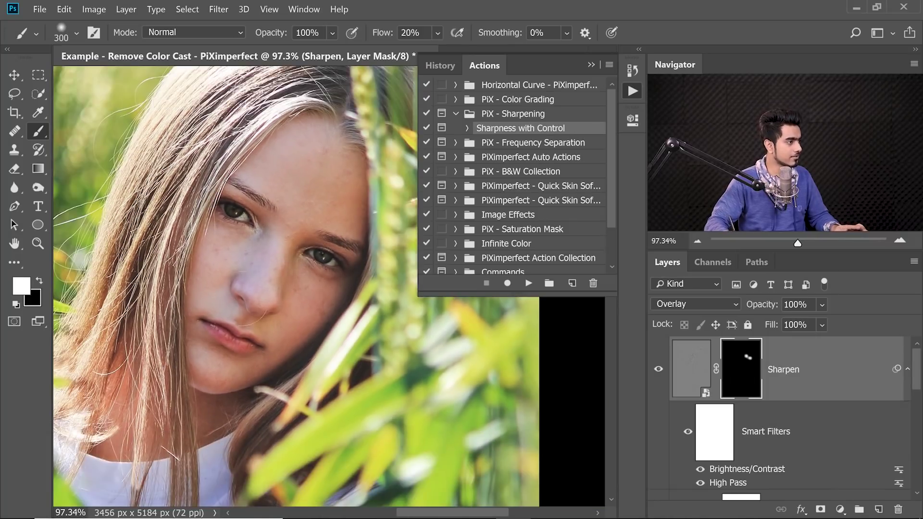
mouse_move(245, 315)
mouse_down()
mouse_move(280, 304)
mouse_move(453, 346)
mouse_up()
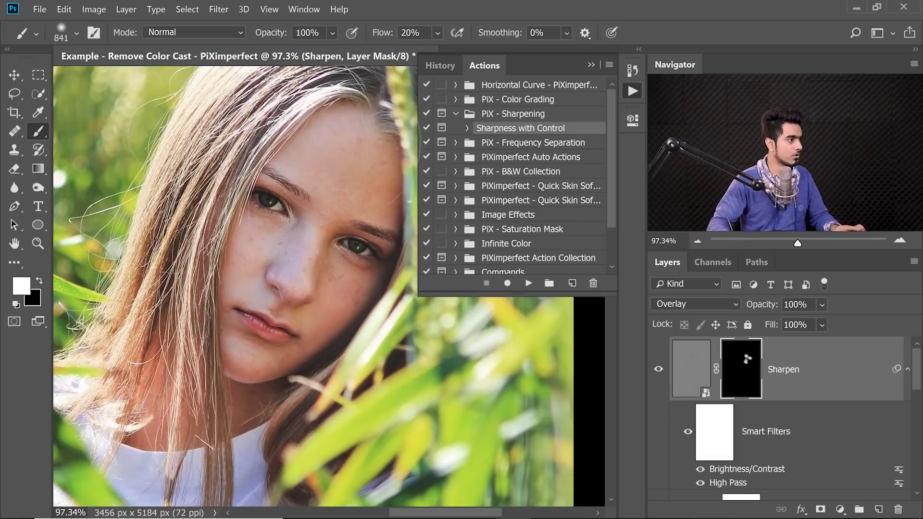
scroll(336, 303, down, 3)
scroll(329, 289, down, 2)
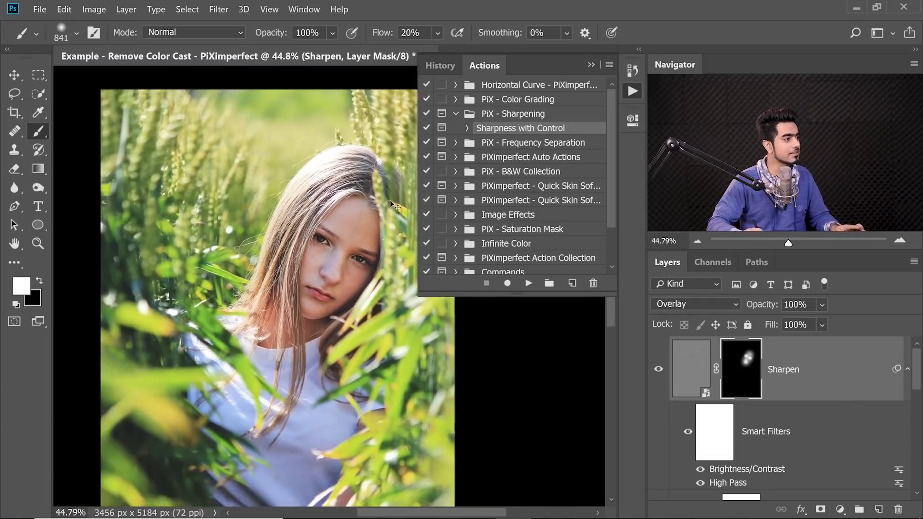
click(590, 67)
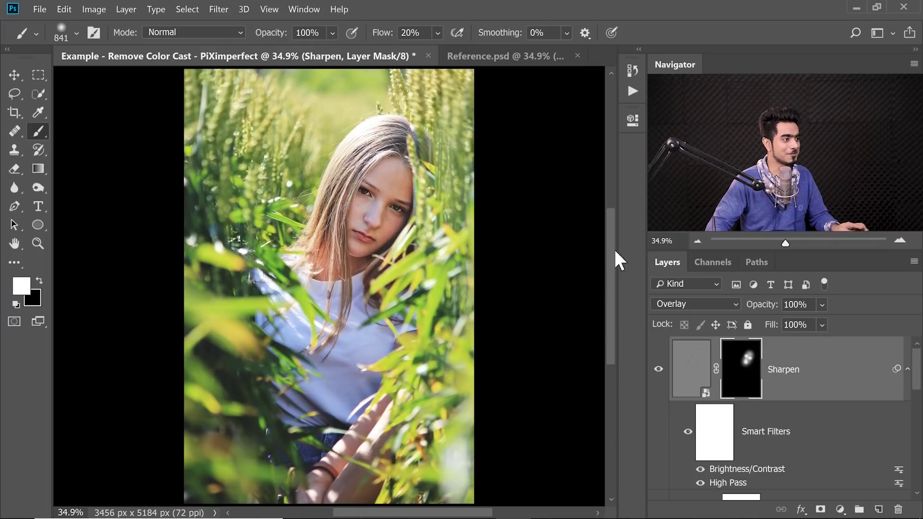
scroll(405, 216, up, 2)
scroll(414, 227, up, 1)
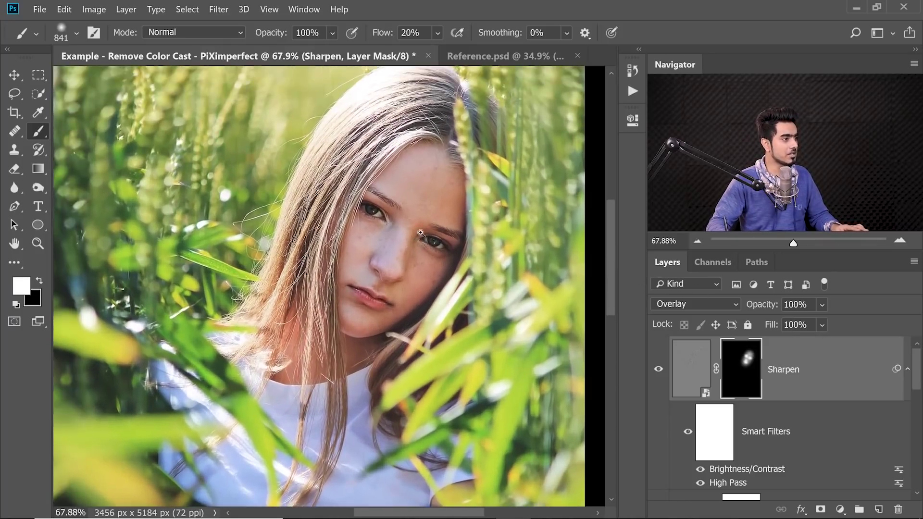
drag(913, 384, 909, 503)
alt+click(657, 469)
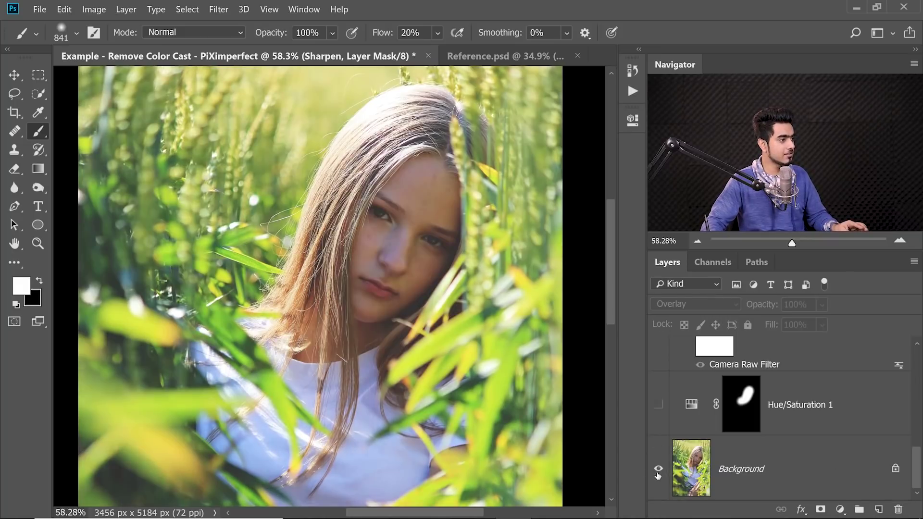
alt+click(657, 469)
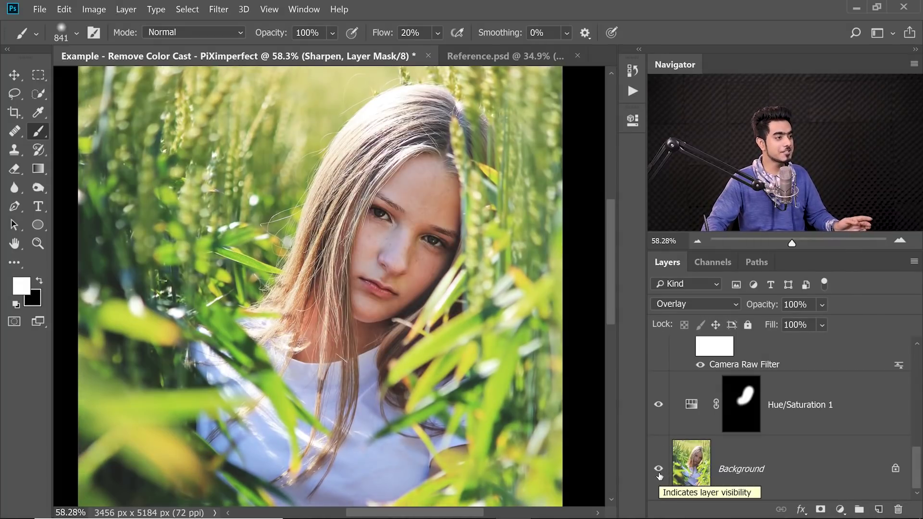